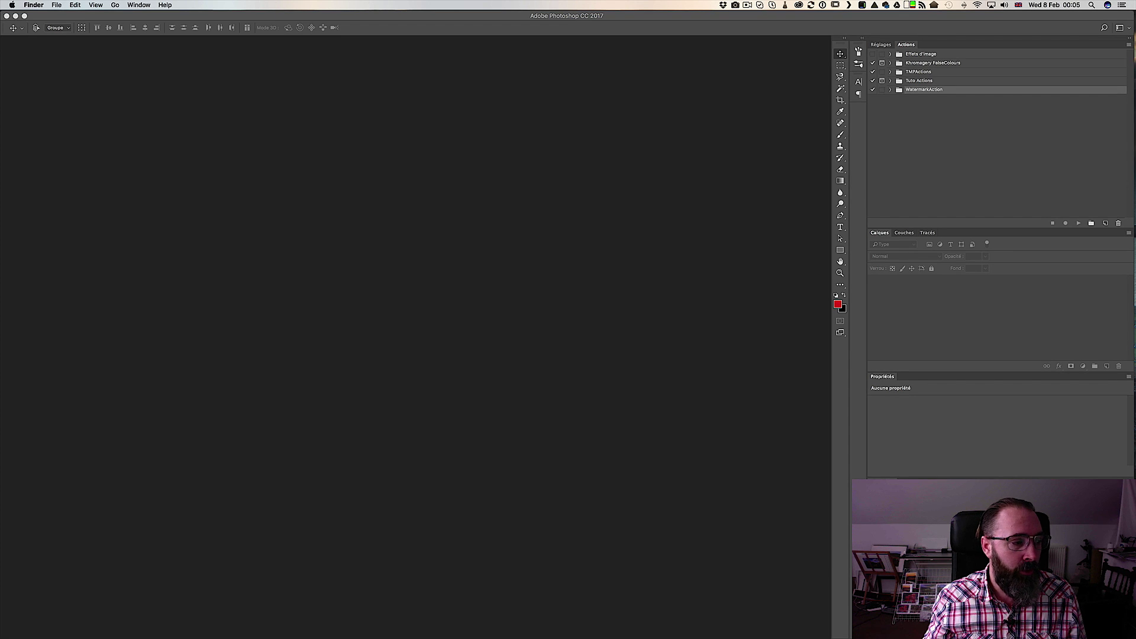
Open TMPlogoWatermark.png to view the watermark logo, and close it again
{"action": "left_click_drag", "start_coordinate": [329, 292], "coordinate": [342, 292]}
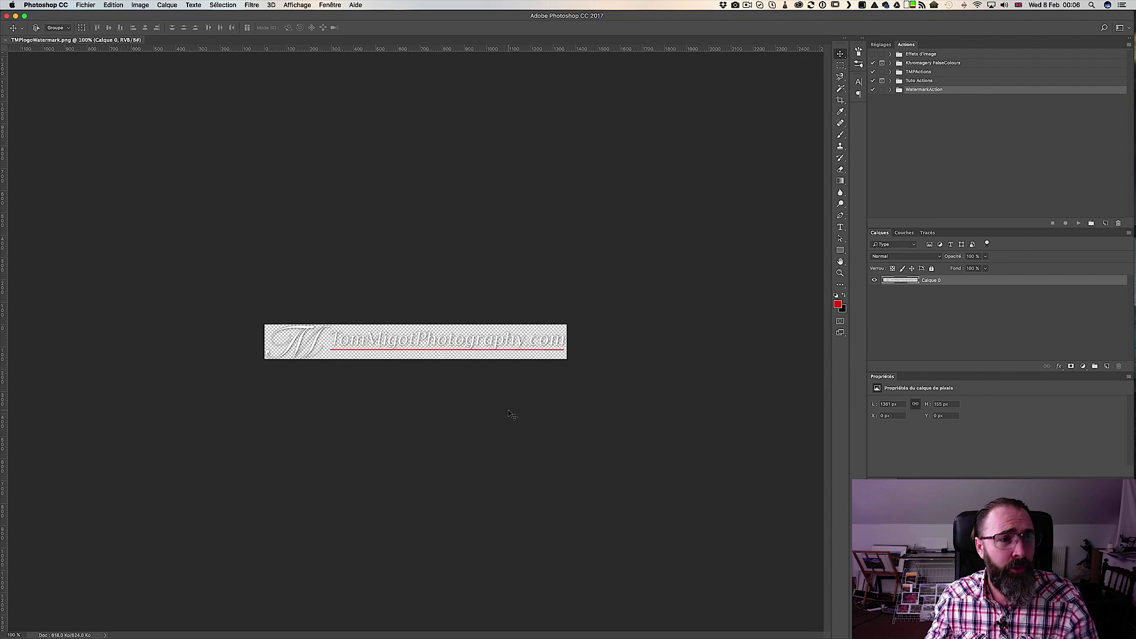
{"action": "left_click", "coordinate": [6, 39]}
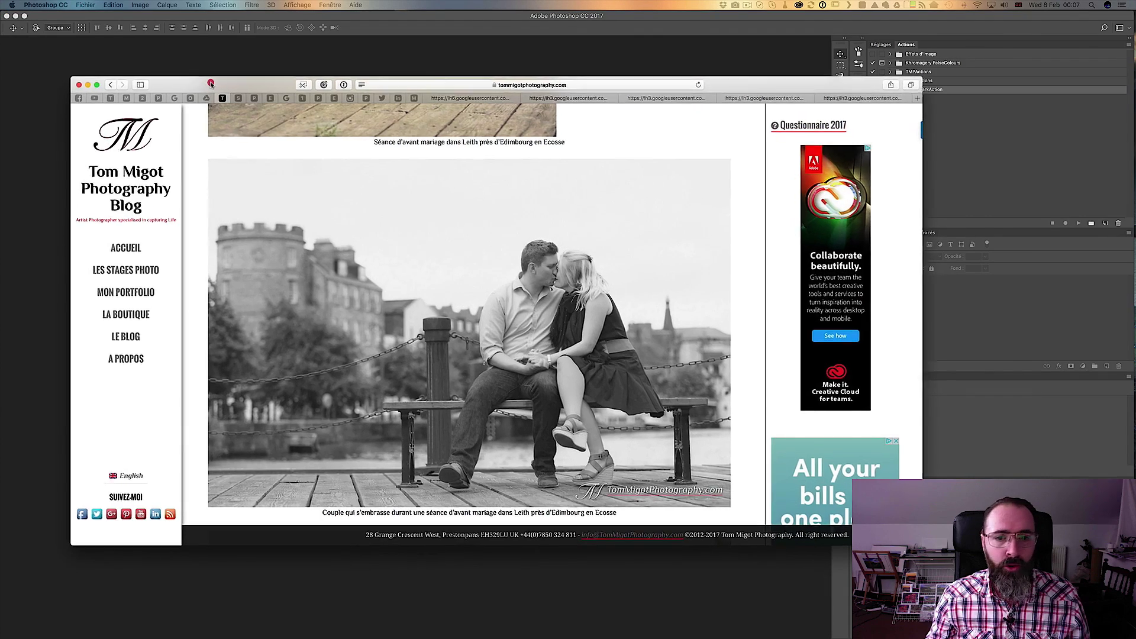
Examine how the logo watermark is placed on the horizontal and vertical photos of the photography blog in Safari
{"action": "left_click", "coordinate": [210, 61]}
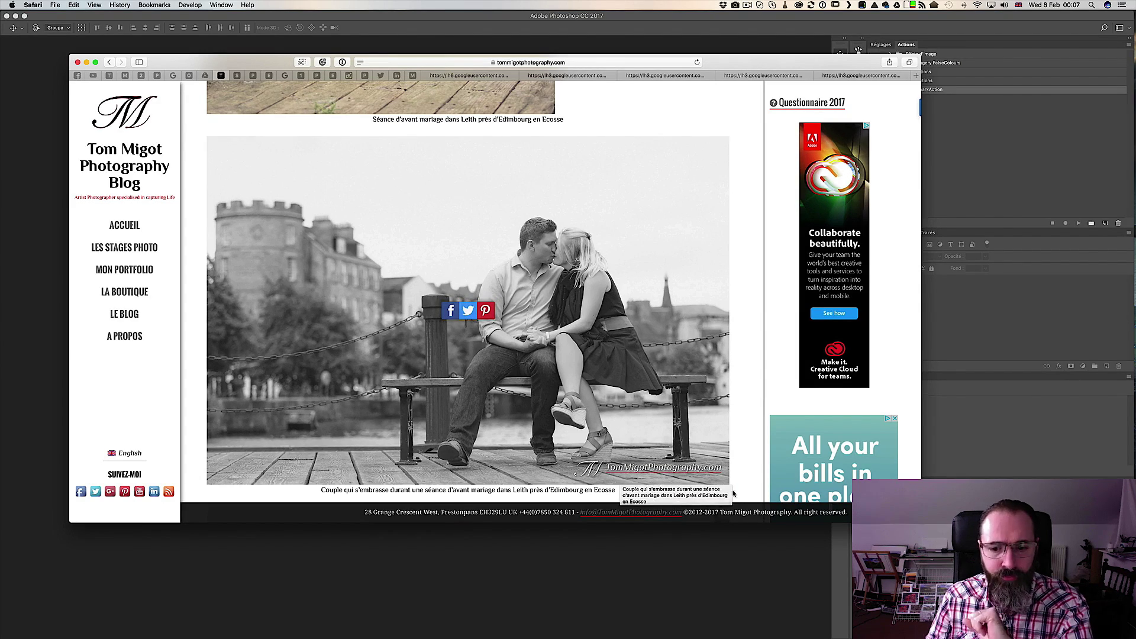
{"action": "scroll", "coordinate": [510, 404], "scroll_direction": "down", "scroll_amount": 10}
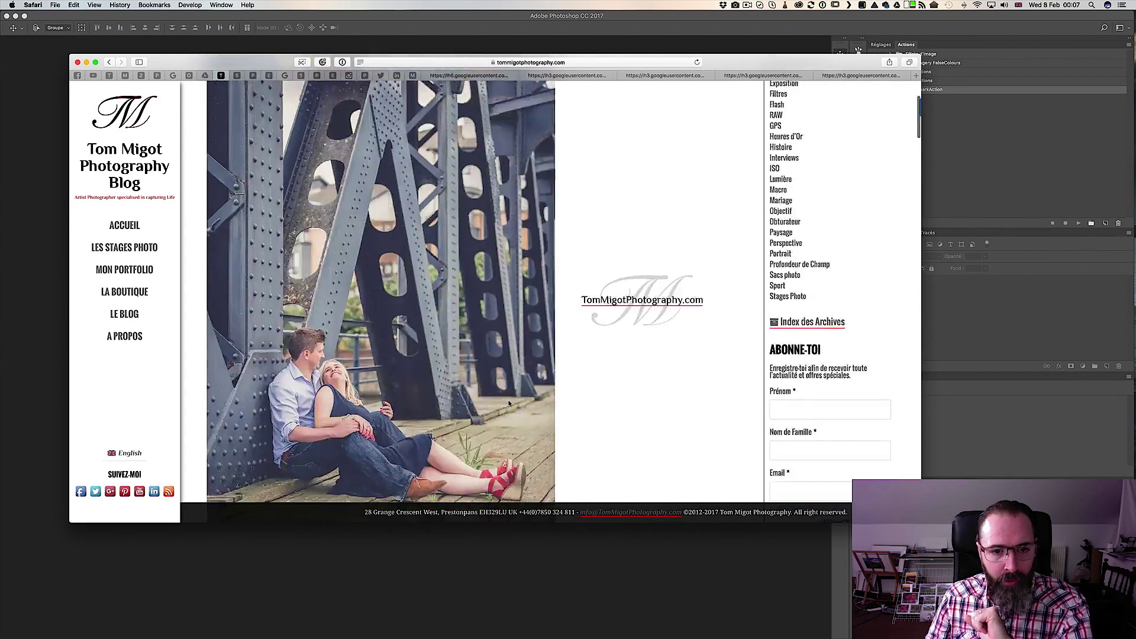
{"action": "left_click_drag", "start_coordinate": [569, 522], "coordinate": [573, 637]}
{"action": "scroll", "coordinate": [617, 467], "scroll_direction": "up", "scroll_amount": 2}
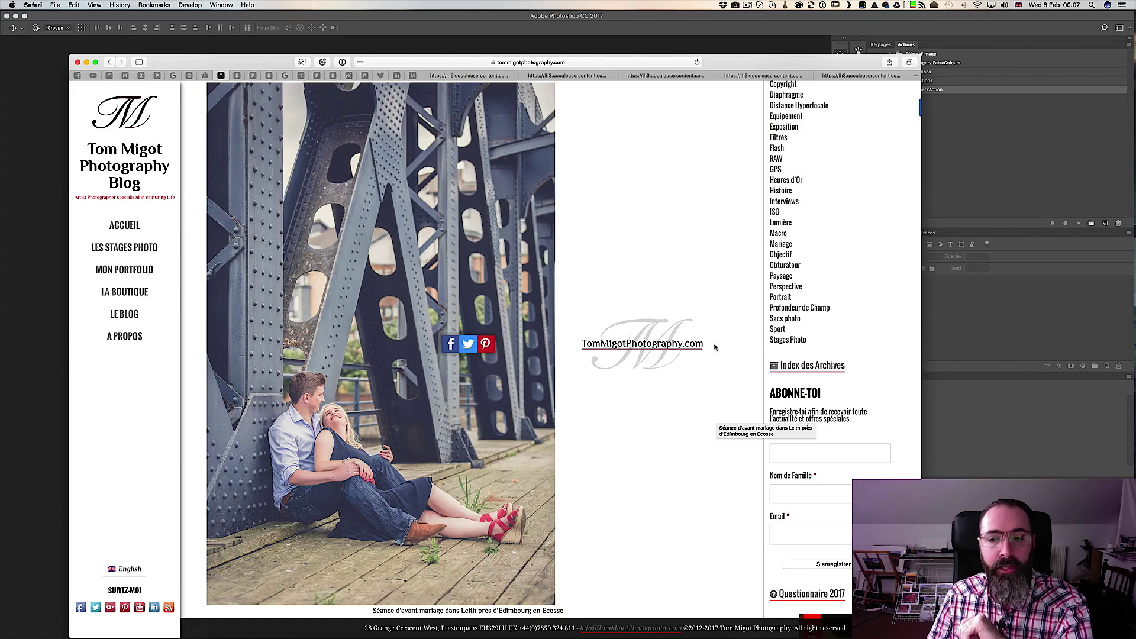
{"action": "mouse_move", "coordinate": [642, 472]}
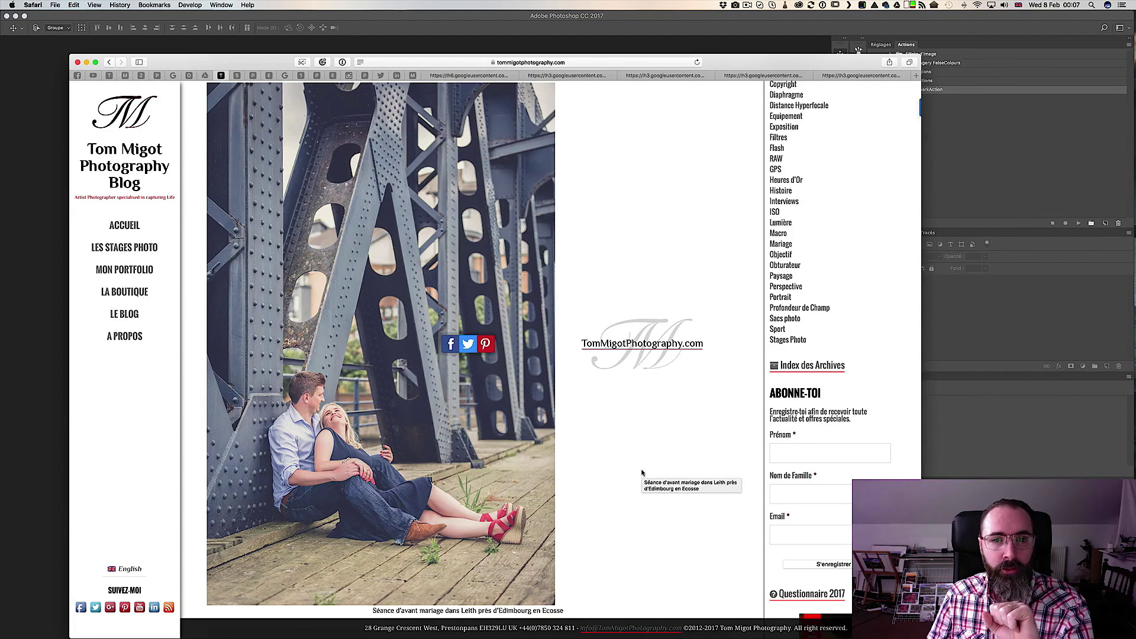
{"action": "left_click_drag", "start_coordinate": [612, 65], "coordinate": [24, 81]}
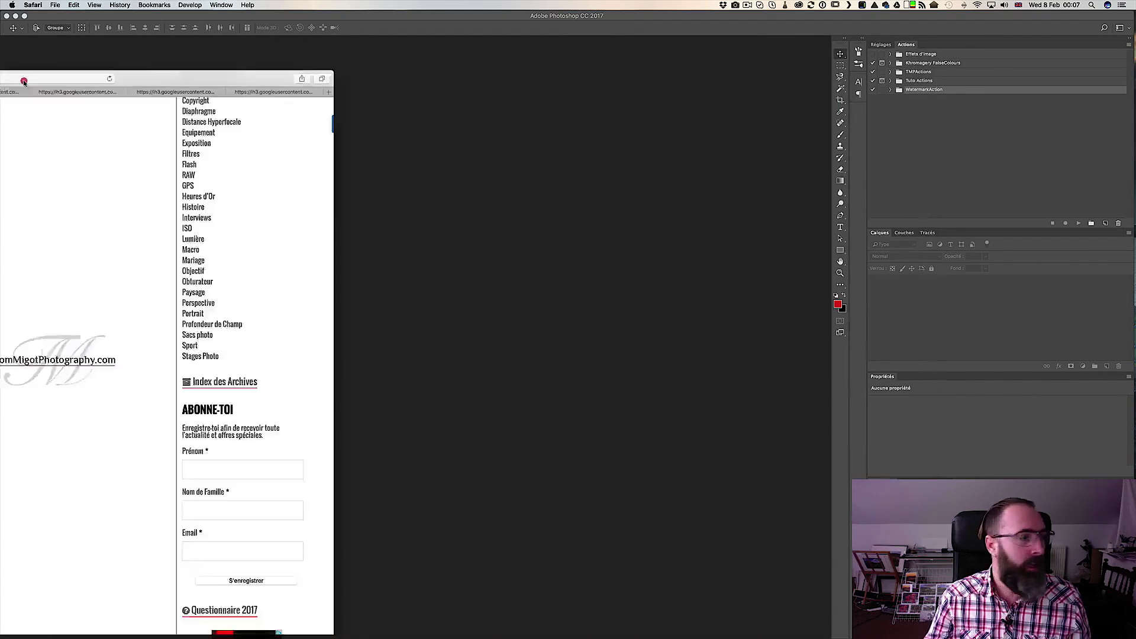
{"action": "left_click", "coordinate": [24, 81]}
Switch to Lightroom and export the bride and groom photo to the WatermarkImage folder as a JPEG with a 2000-pixel long edge
{"action": "key", "text": "super+Tab"}
{"action": "key", "text": "super+Tab"}
{"action": "key", "text": "super+Tab"}
{"action": "key", "text": "super+Tab"}
{"action": "key", "text": "super+Tab"}
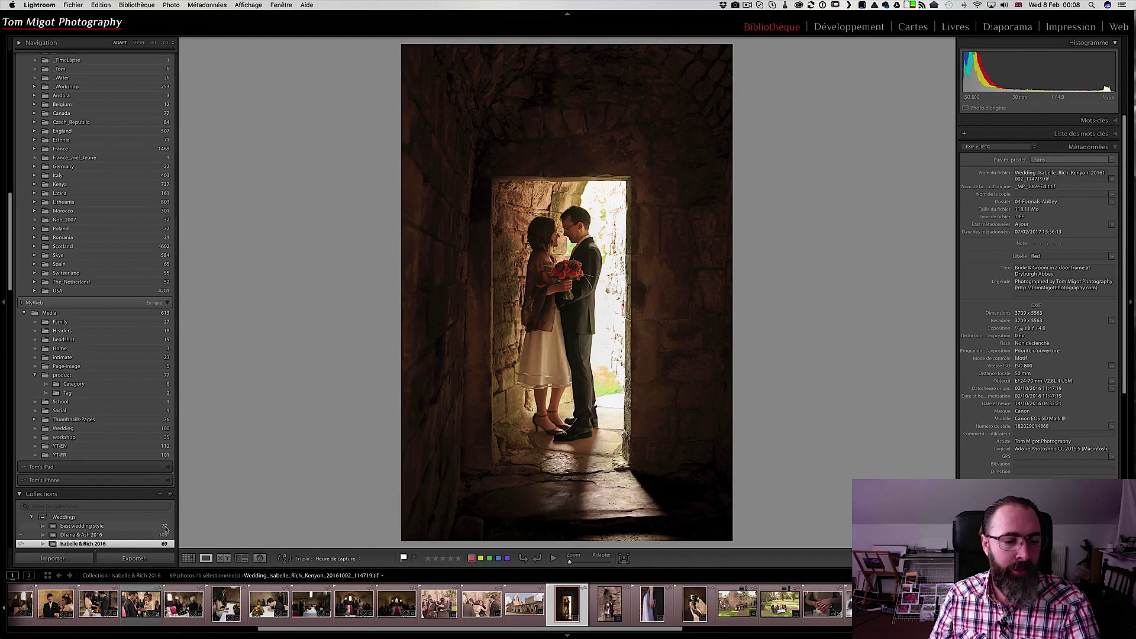
{"action": "left_click", "coordinate": [144, 559]}
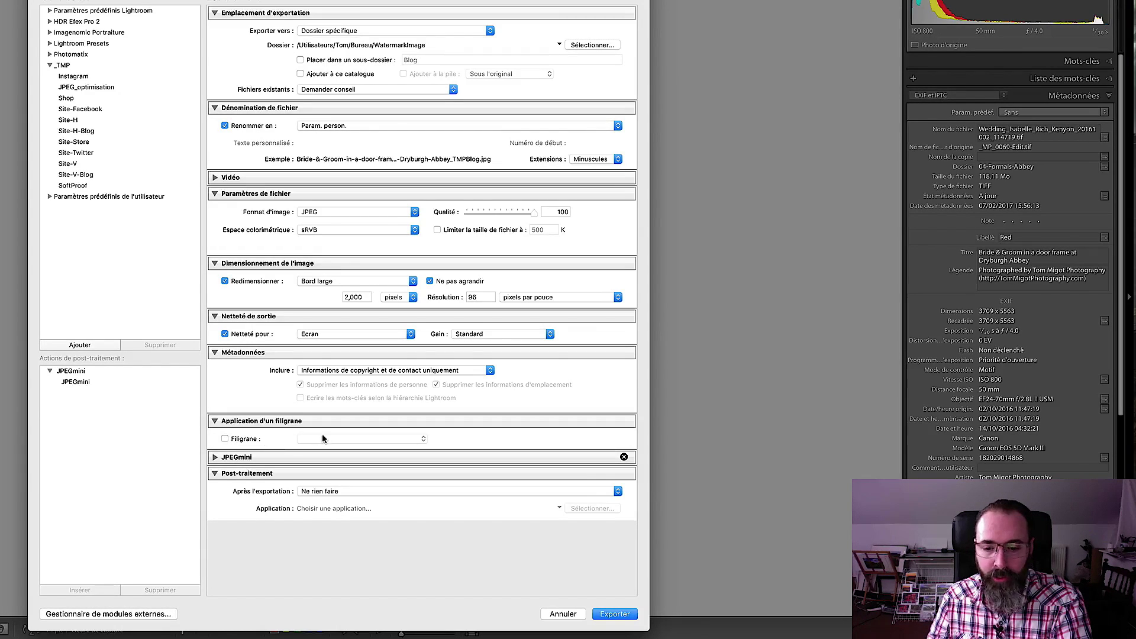
{"action": "left_click", "coordinate": [621, 614]}
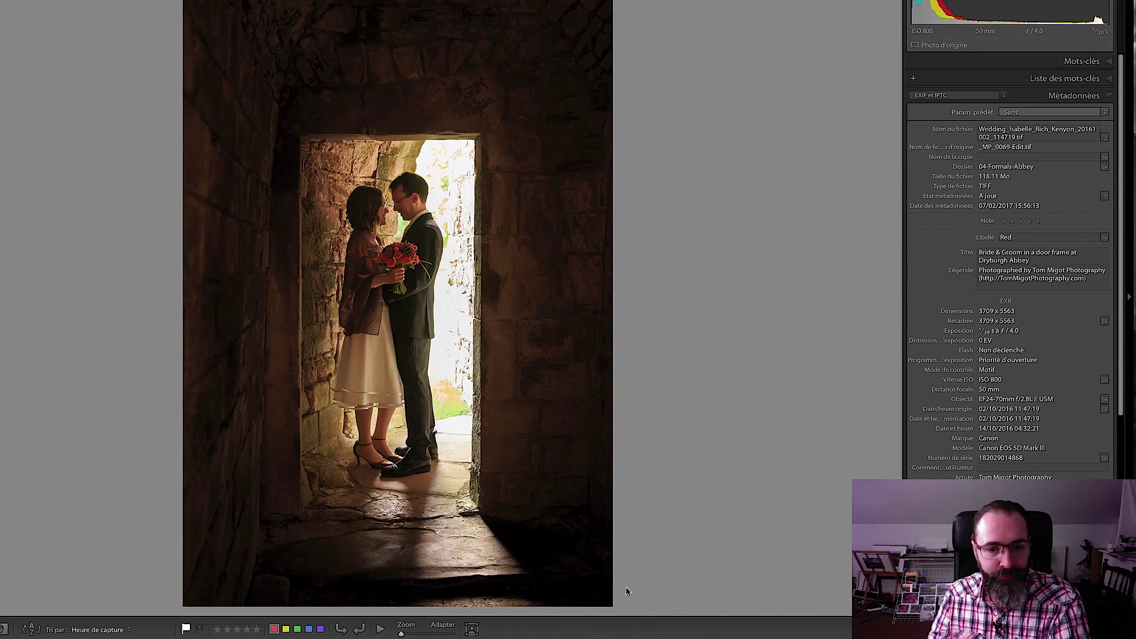
Switch to Finder and open the exported Bride-&-Groom JPEG from the WatermarkImage folder in Photoshop
{"action": "key", "text": "super+Tab"}
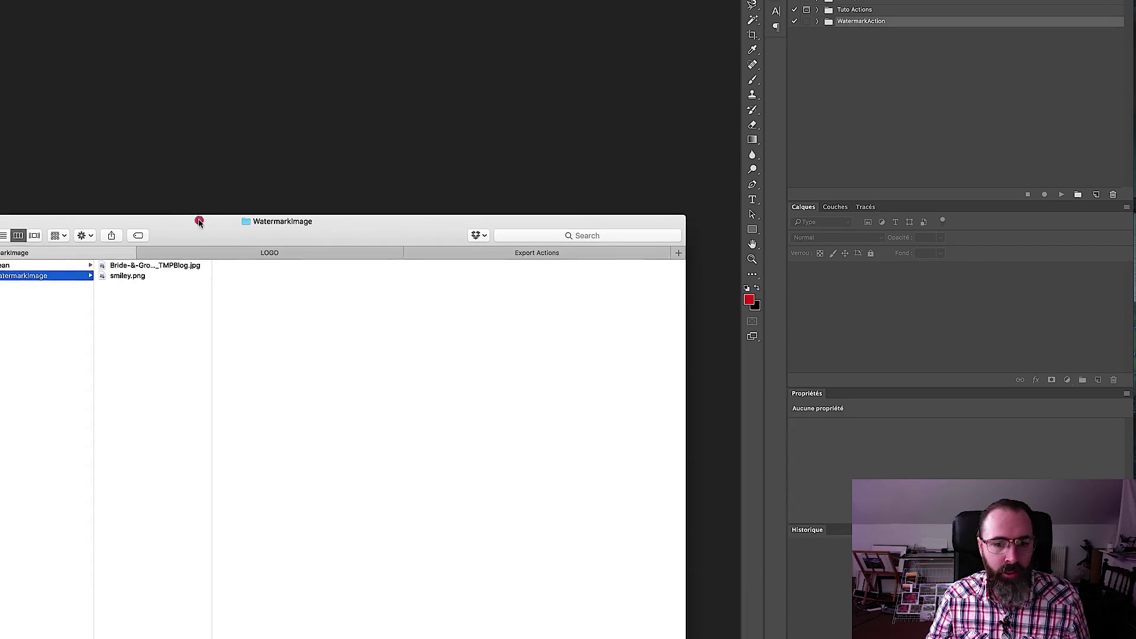
{"action": "left_click_drag", "start_coordinate": [198, 220], "coordinate": [236, 223]}
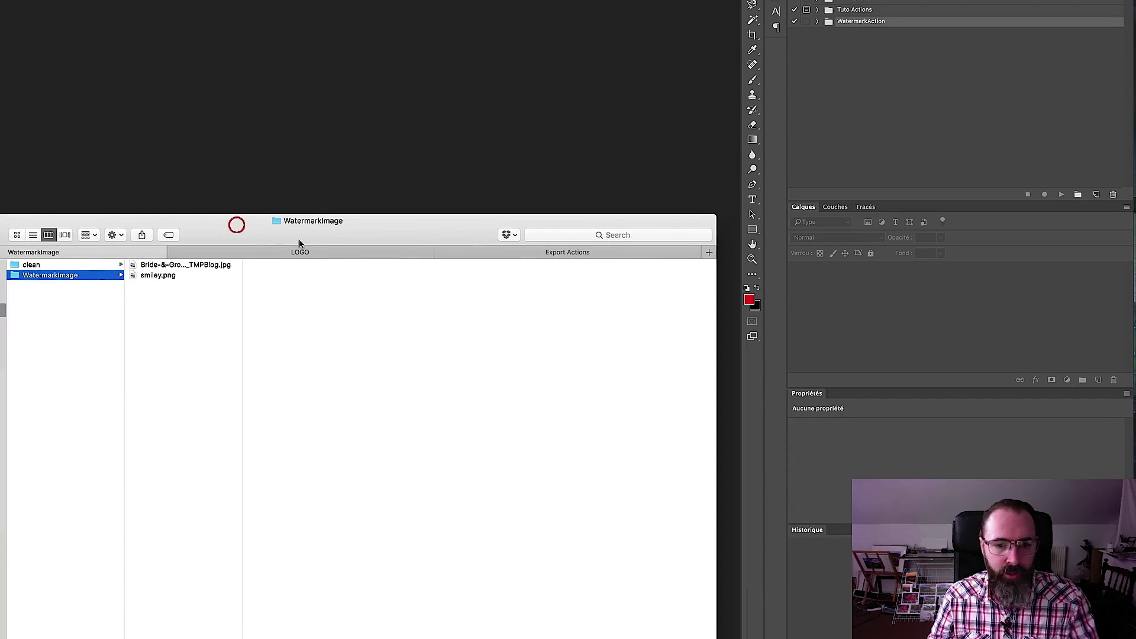
{"action": "left_click", "coordinate": [185, 265]}
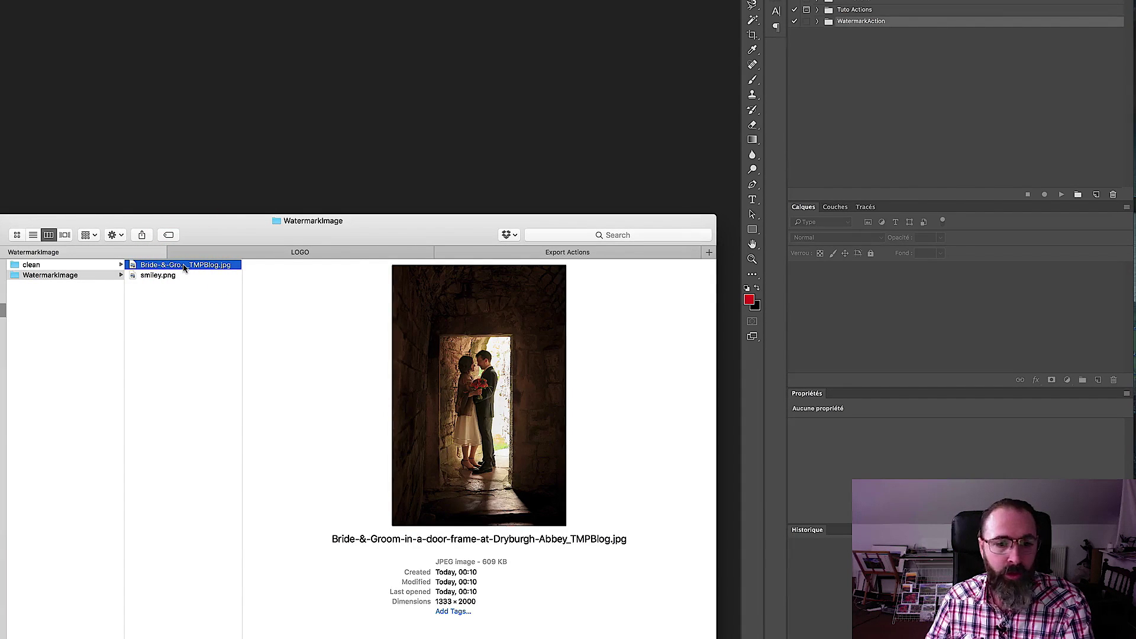
{"action": "left_click_drag", "start_coordinate": [184, 265], "coordinate": [225, 114]}
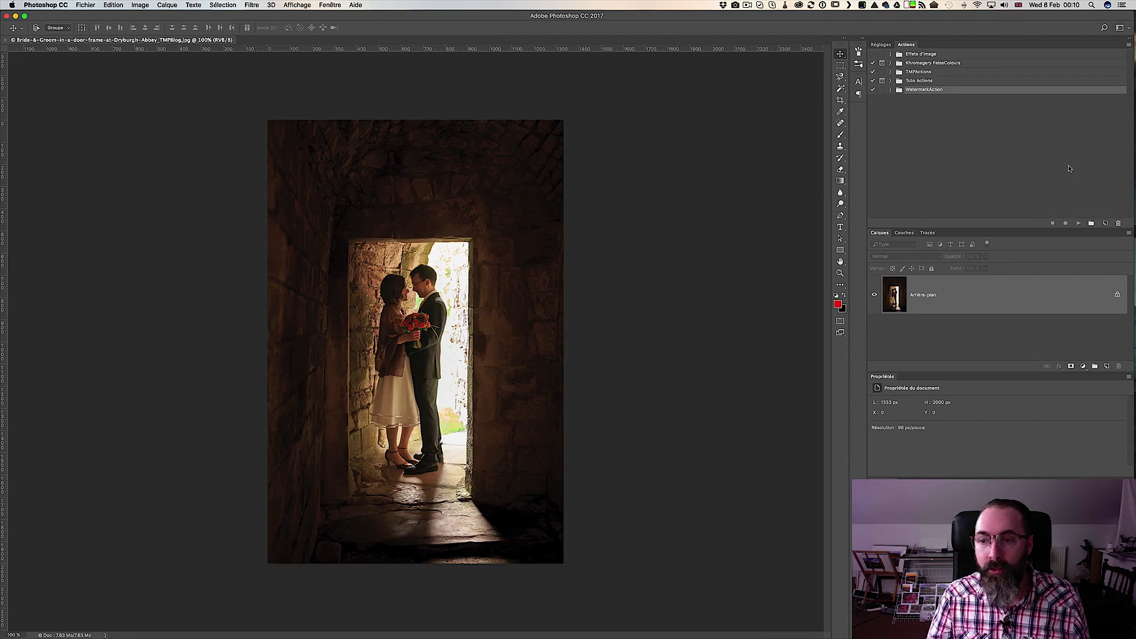
Create a new action set named Tuto-Filigrane
{"action": "left_click", "coordinate": [1091, 224]}
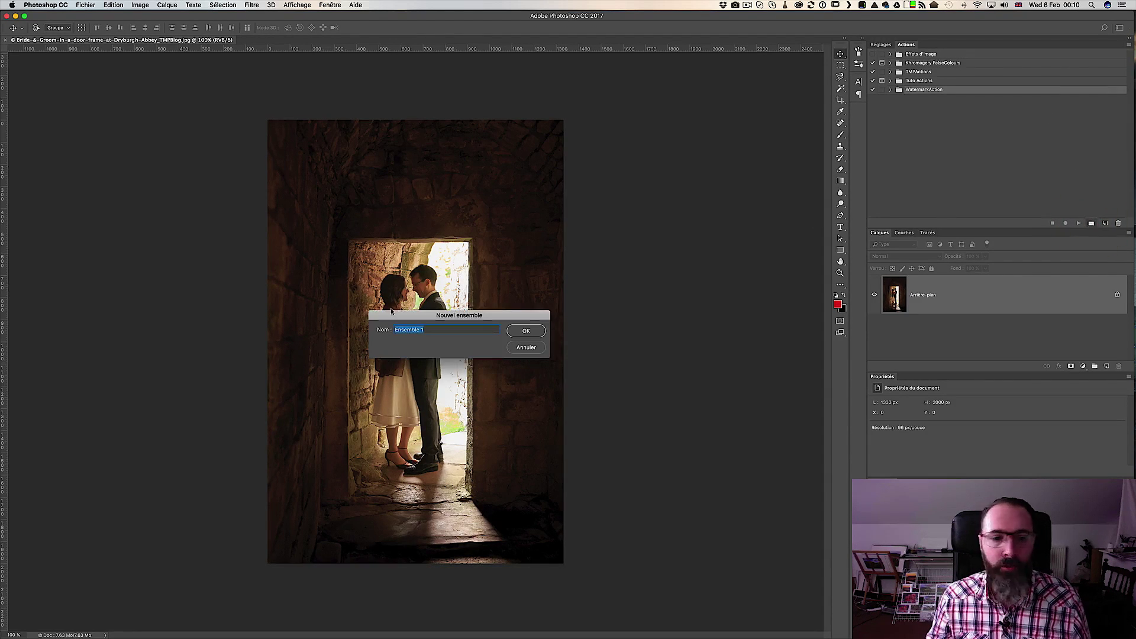
{"action": "type", "text": "Tuto"}
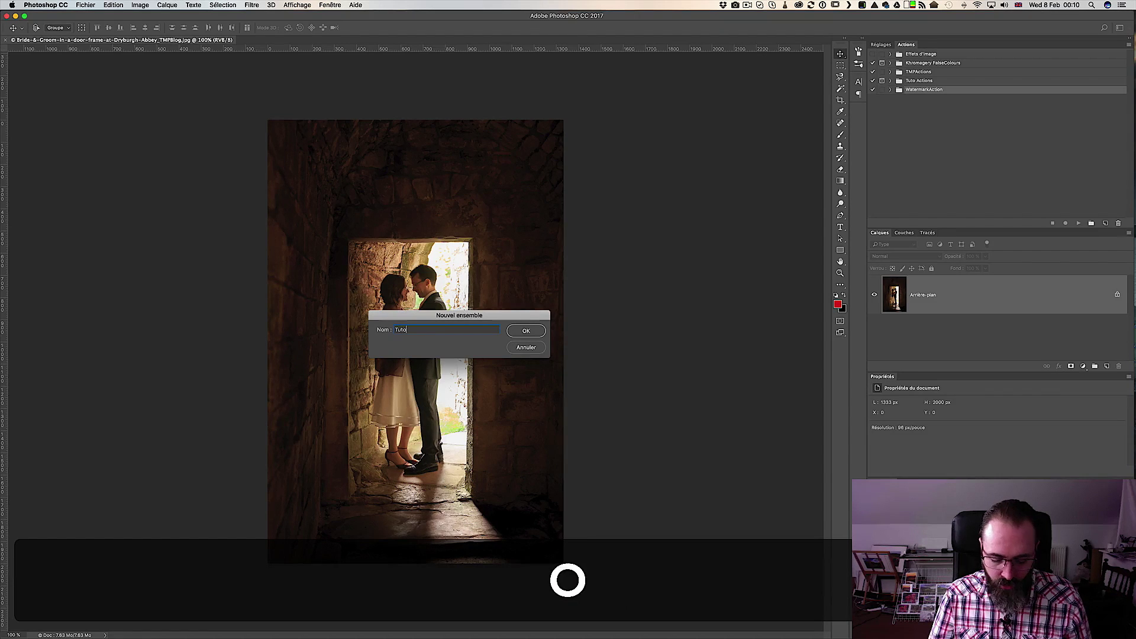
{"action": "type", "text": "-Filigrane"}
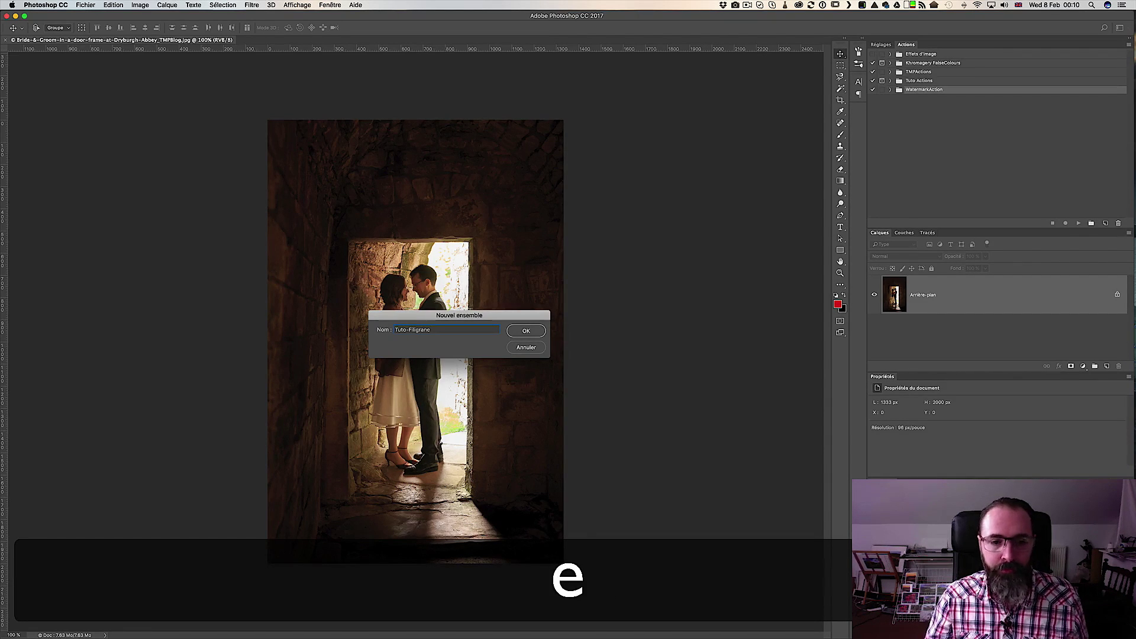
{"action": "key", "text": "Return"}
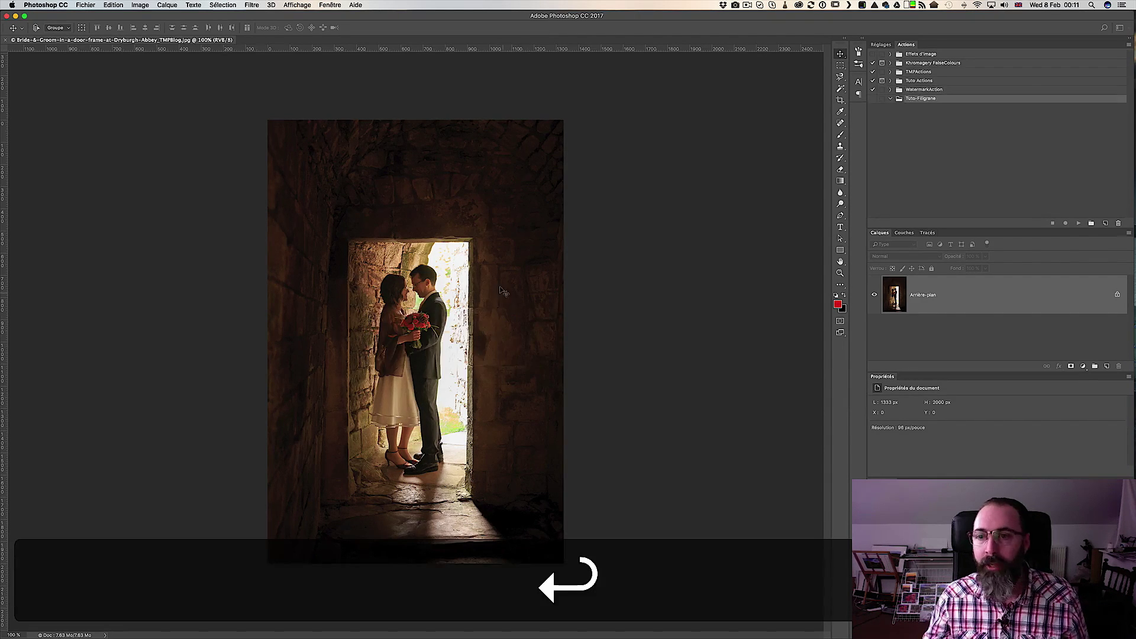
Create an action named Filigrane-2x3-1333x2000 in the Tuto-Filigrane set and start recording it
{"action": "left_click", "coordinate": [1102, 223]}
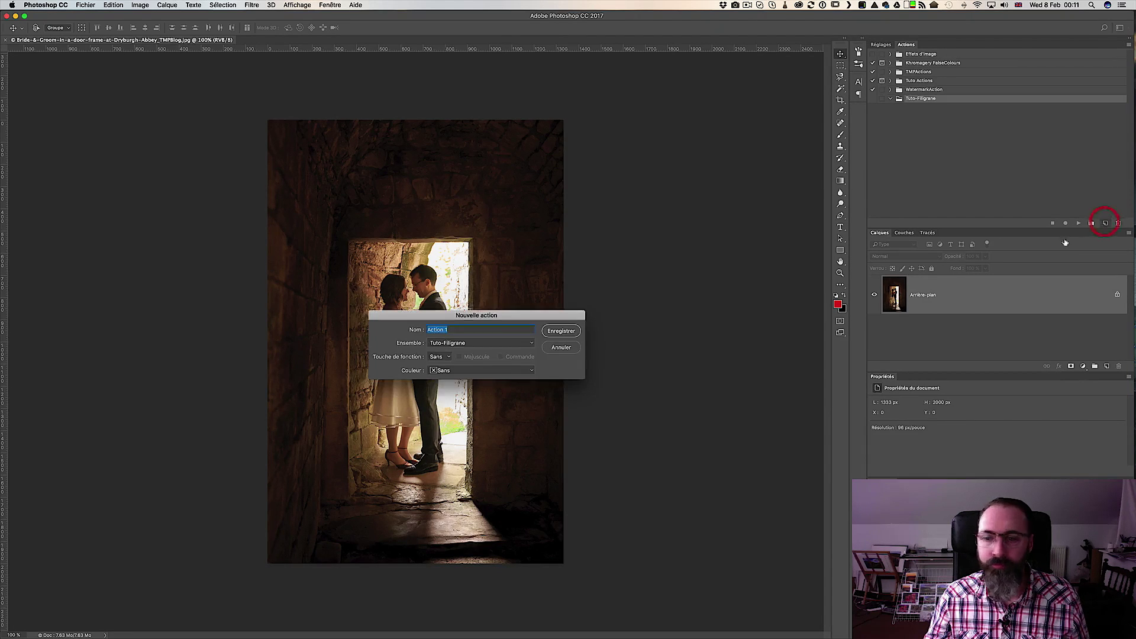
{"action": "type", "text": "Filigrane-"}
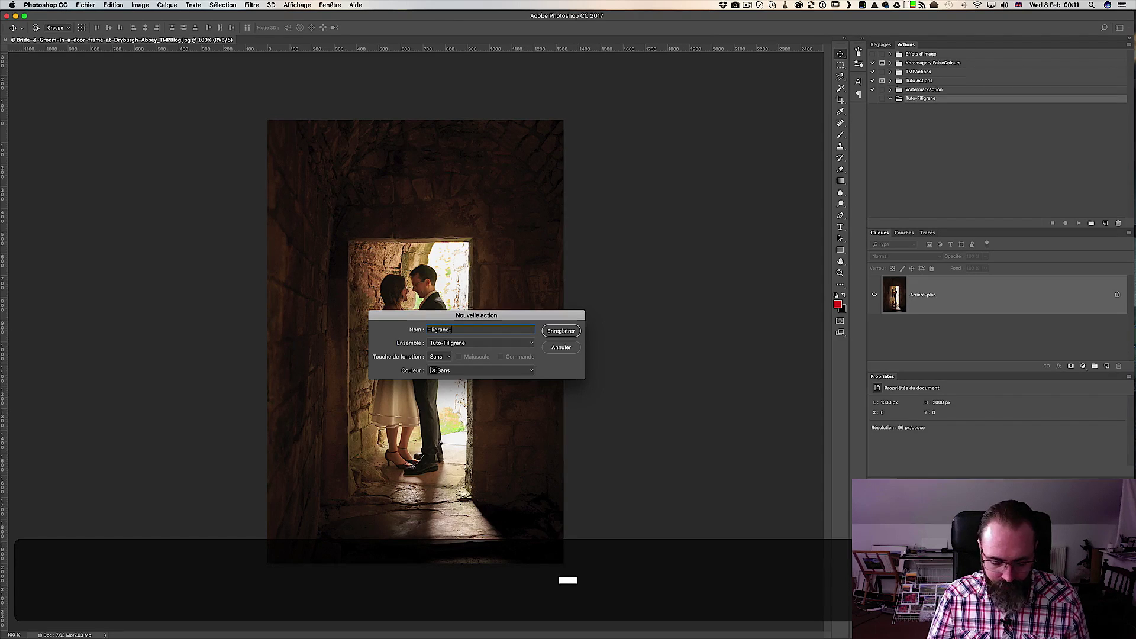
{"action": "type", "text": "2x3-"}
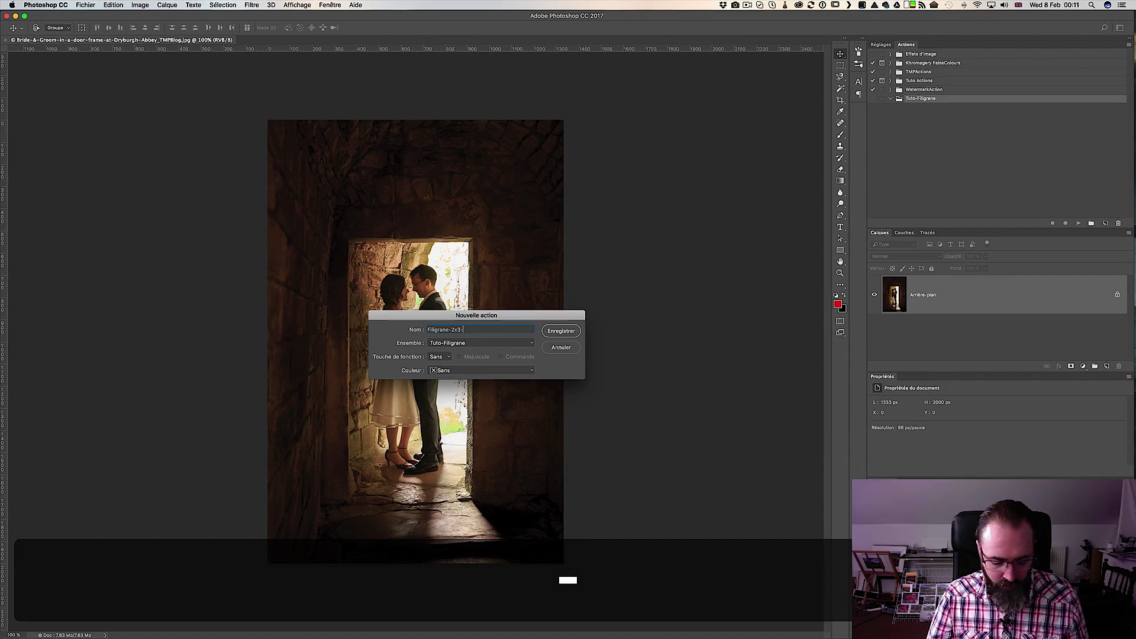
{"action": "type", "text": "1333x2000"}
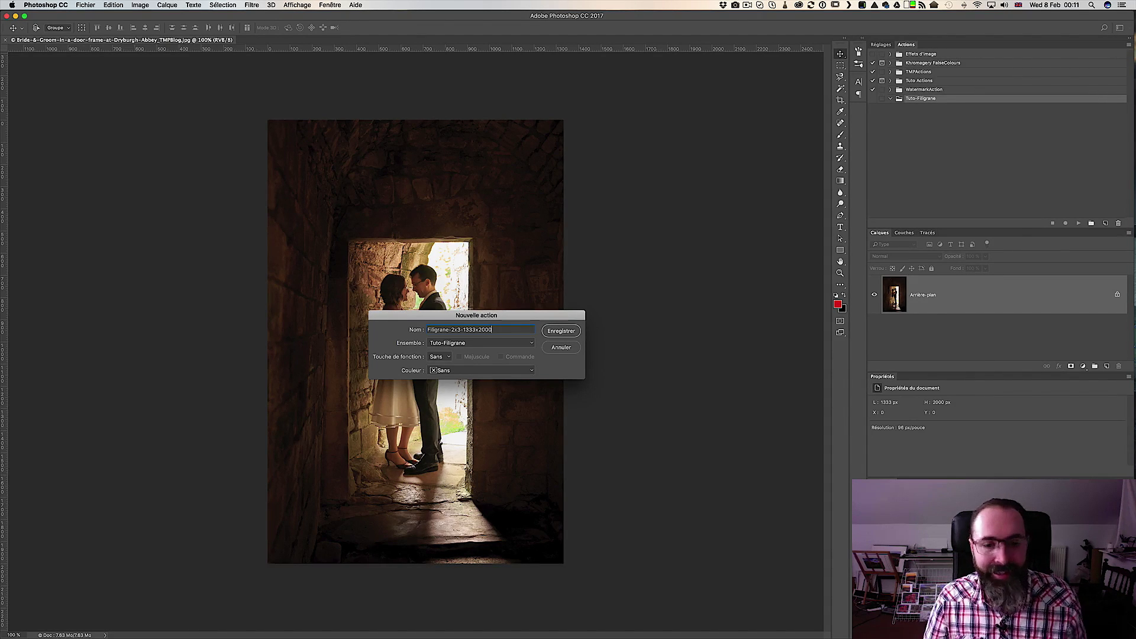
{"action": "key", "text": "Return"}
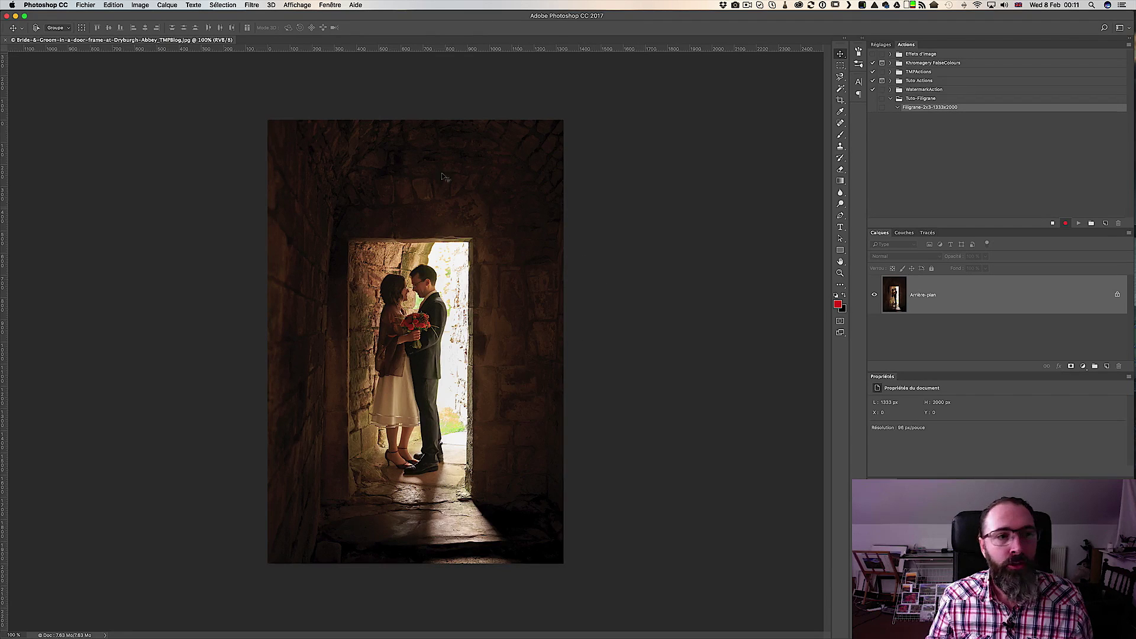
Widen the canvas to 2000 pixels with the photo anchored at the middle left, adding a white strip on its right side
{"action": "left_click", "coordinate": [146, 6]}
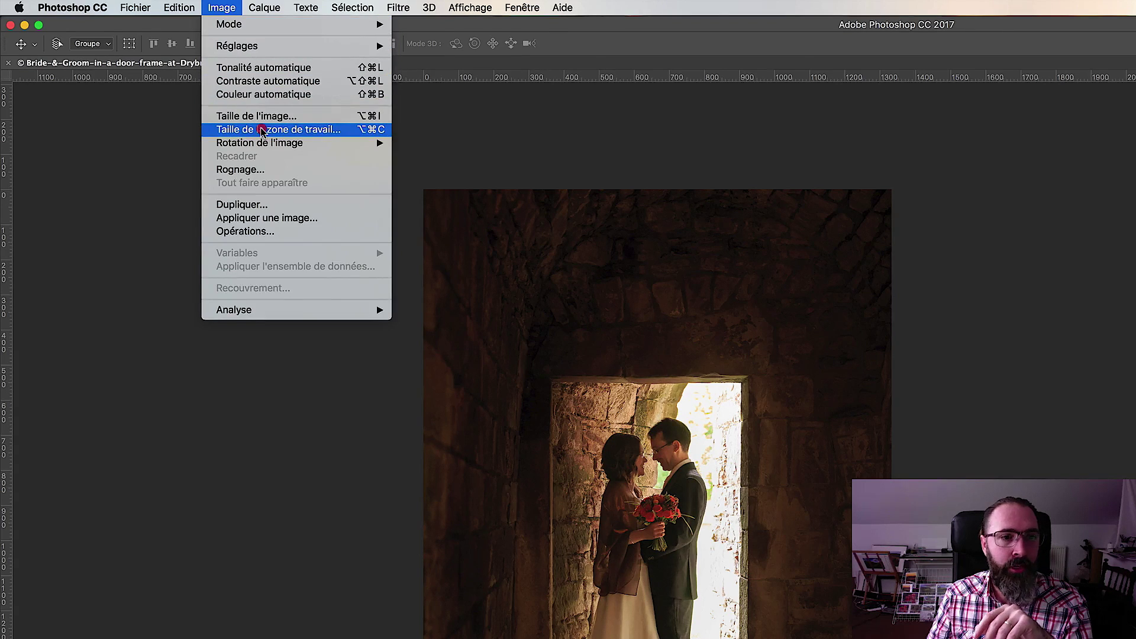
{"action": "left_click", "coordinate": [261, 130]}
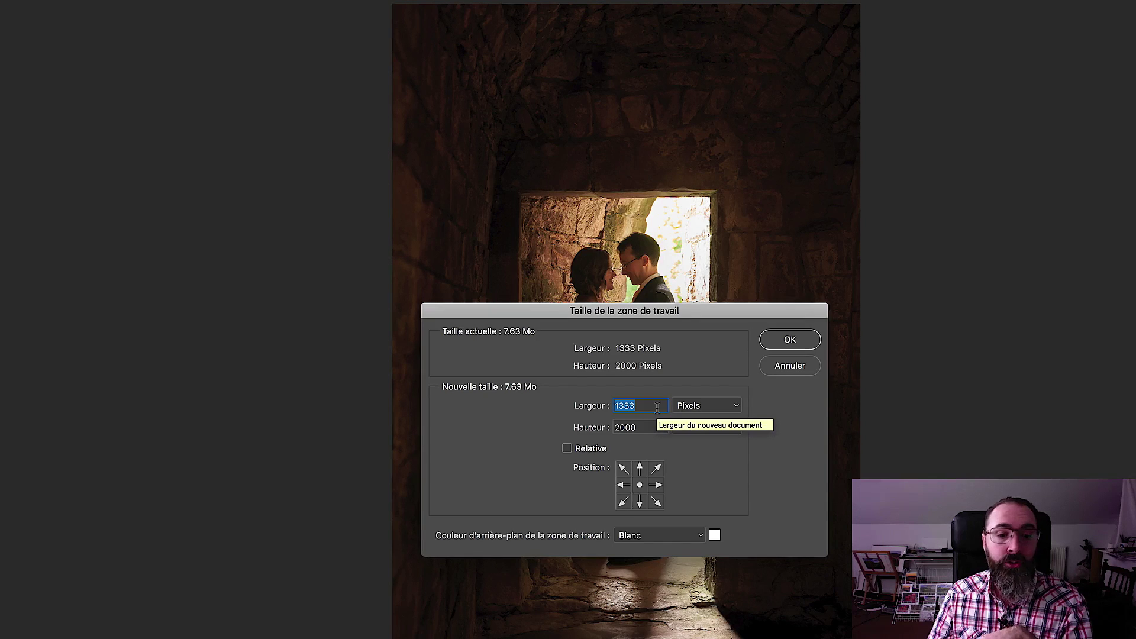
{"action": "type", "text": "2000"}
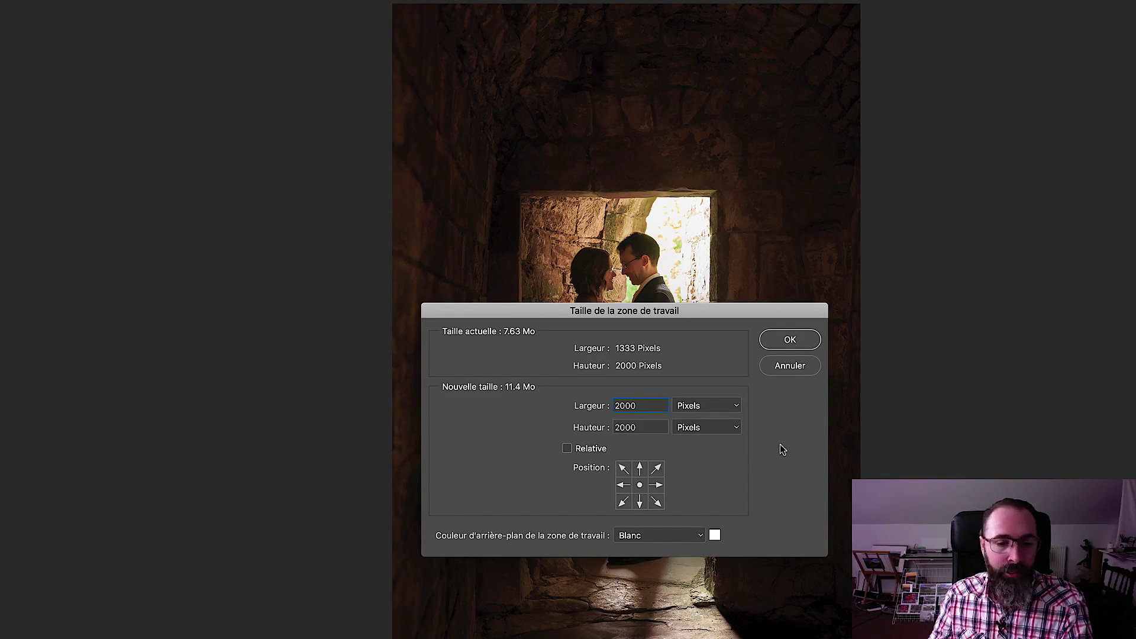
{"action": "left_click", "coordinate": [622, 486]}
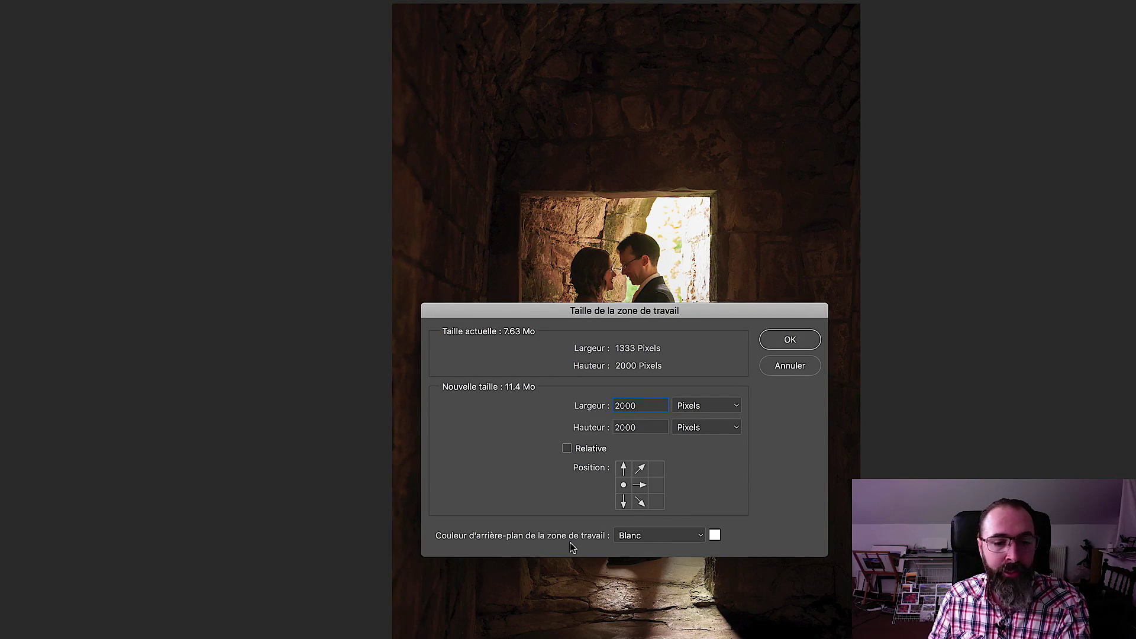
{"action": "left_click", "coordinate": [793, 340]}
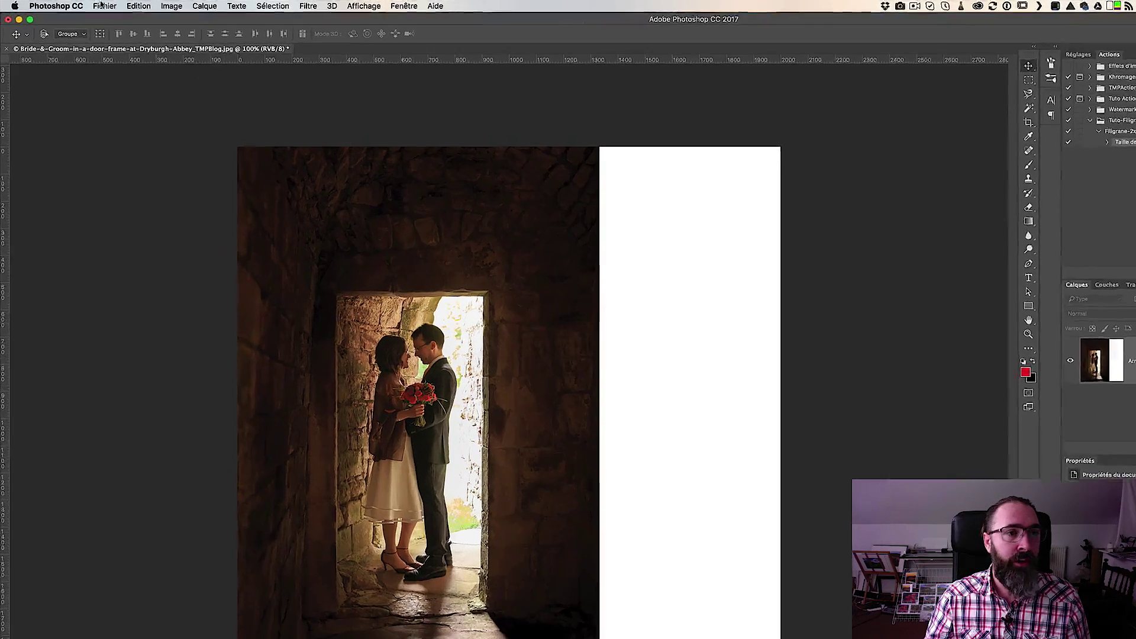
Place smiley.png from the WatermarkImage folder into the document as a new layer
{"action": "left_click", "coordinate": [85, 4]}
{"action": "left_click", "coordinate": [155, 259]}
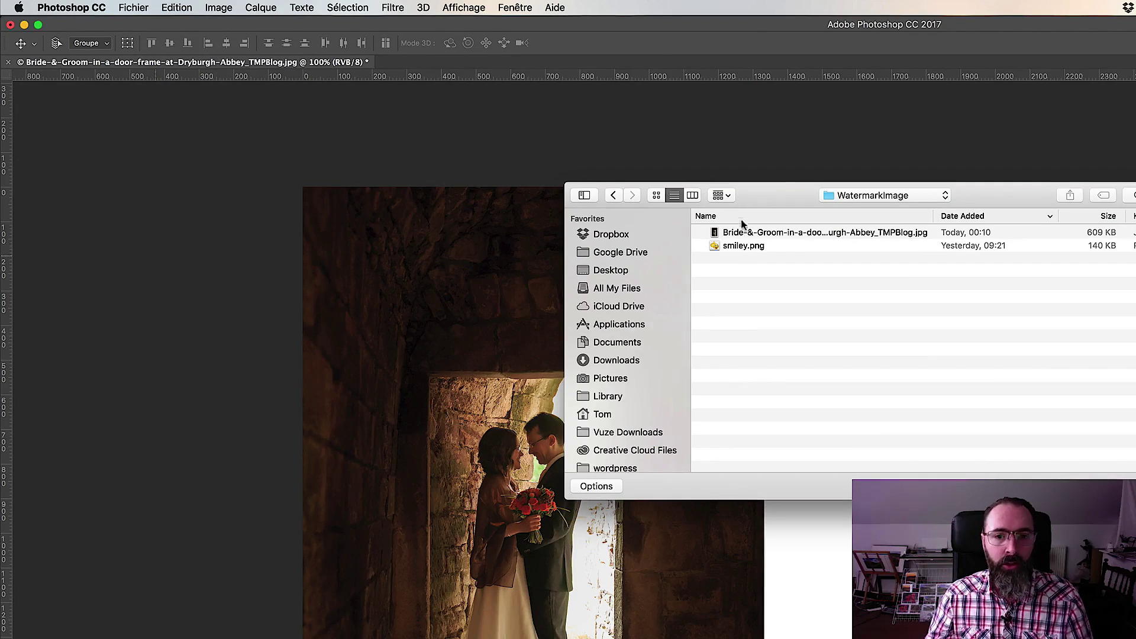
{"action": "left_click", "coordinate": [740, 245]}
{"action": "left_click", "coordinate": [1134, 472]}
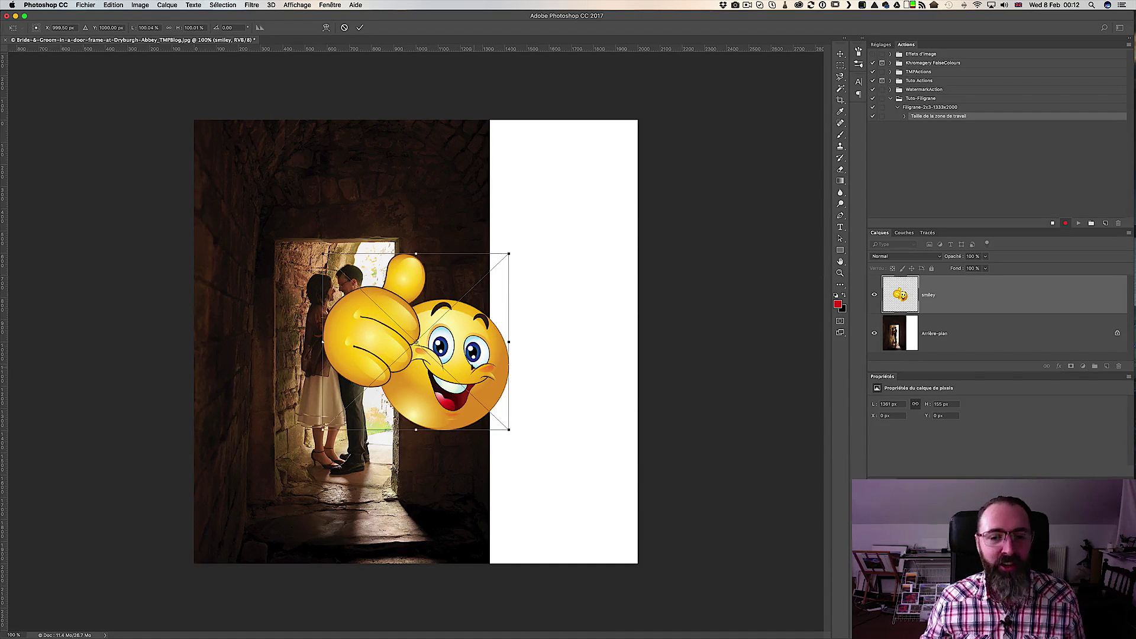
Scale the smiley proportionally to about 482 × 457 px and position it within the white strip beside the photo
{"action": "left_click_drag", "start_coordinate": [416, 342], "coordinate": [612, 354]}
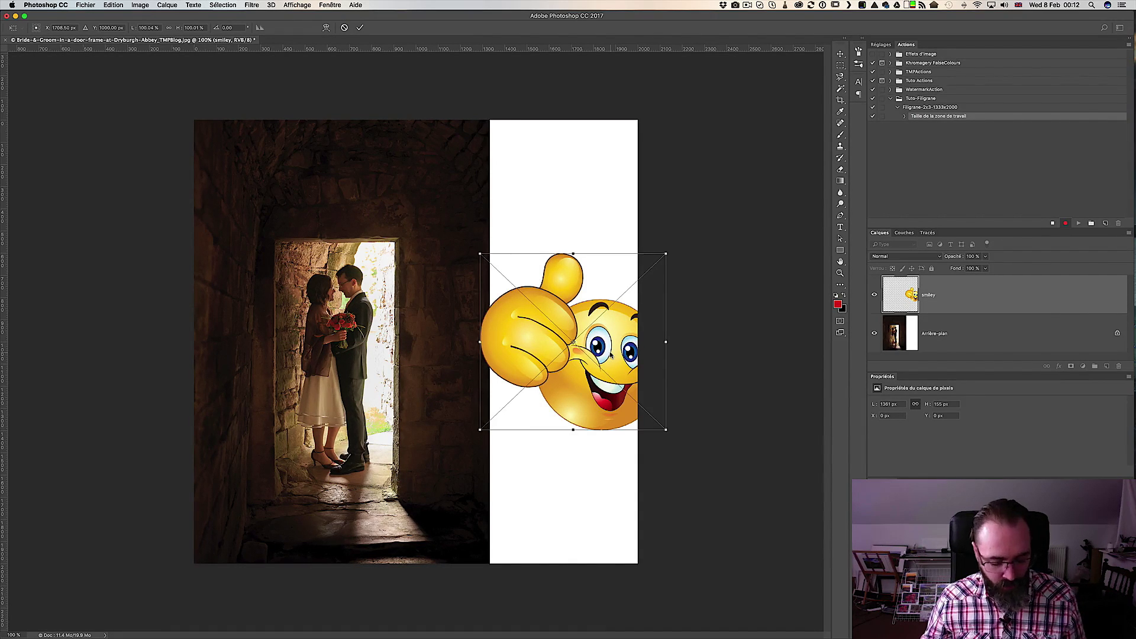
{"action": "key", "text": "shift"}
{"action": "key", "text": "alt"}
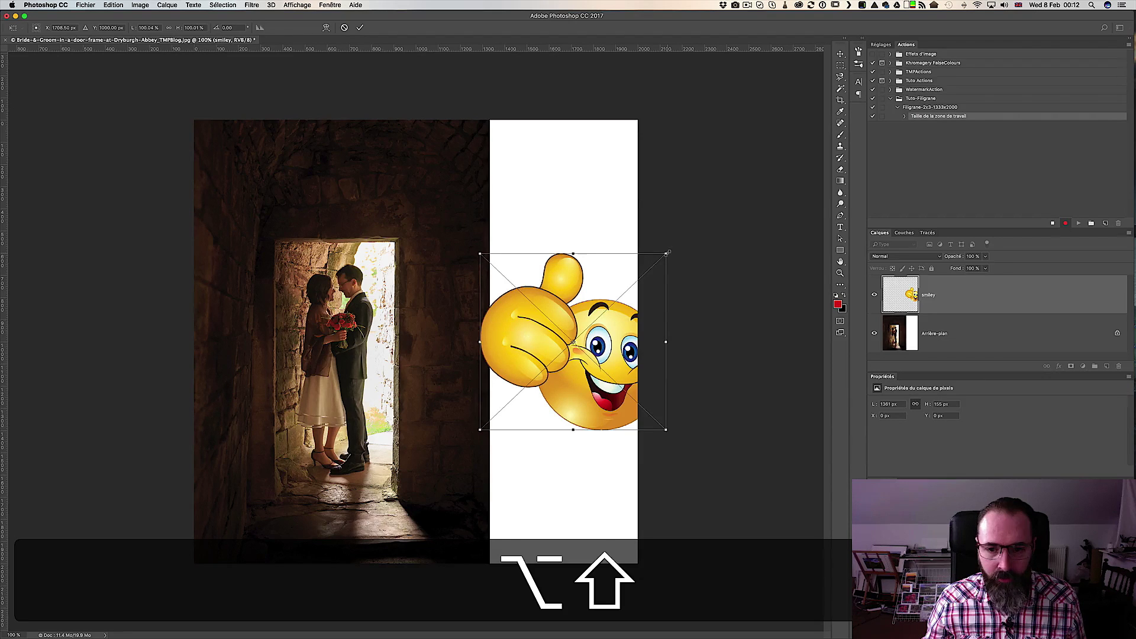
{"action": "left_click_drag", "start_coordinate": [667, 254], "coordinate": [629, 292]}
{"action": "key", "text": "Return"}
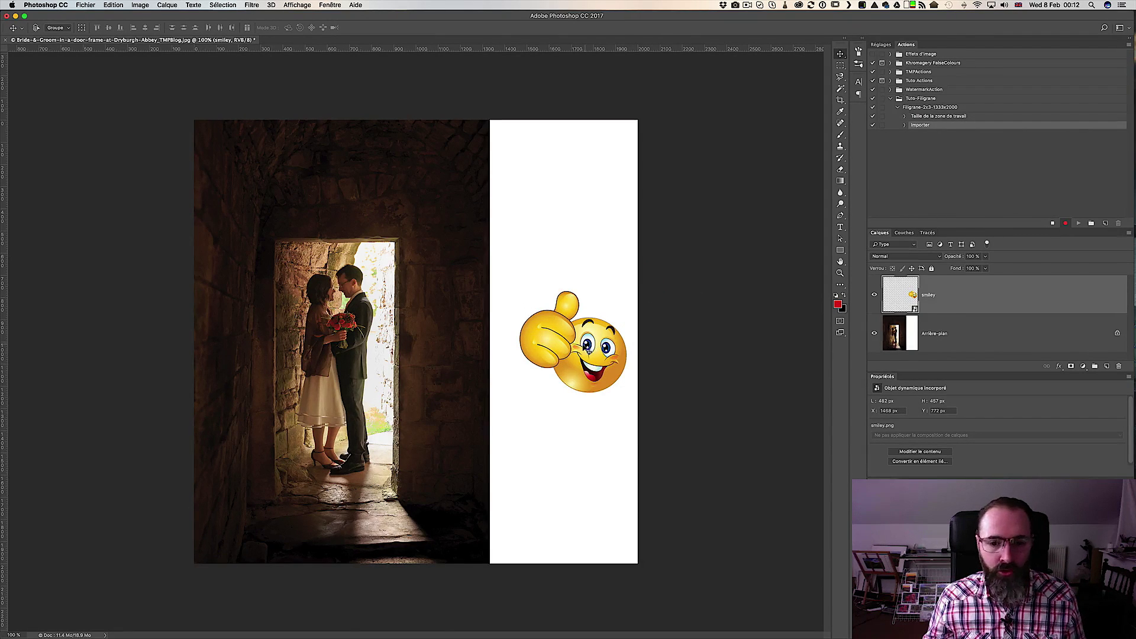
{"action": "left_click_drag", "start_coordinate": [586, 346], "coordinate": [577, 315]}
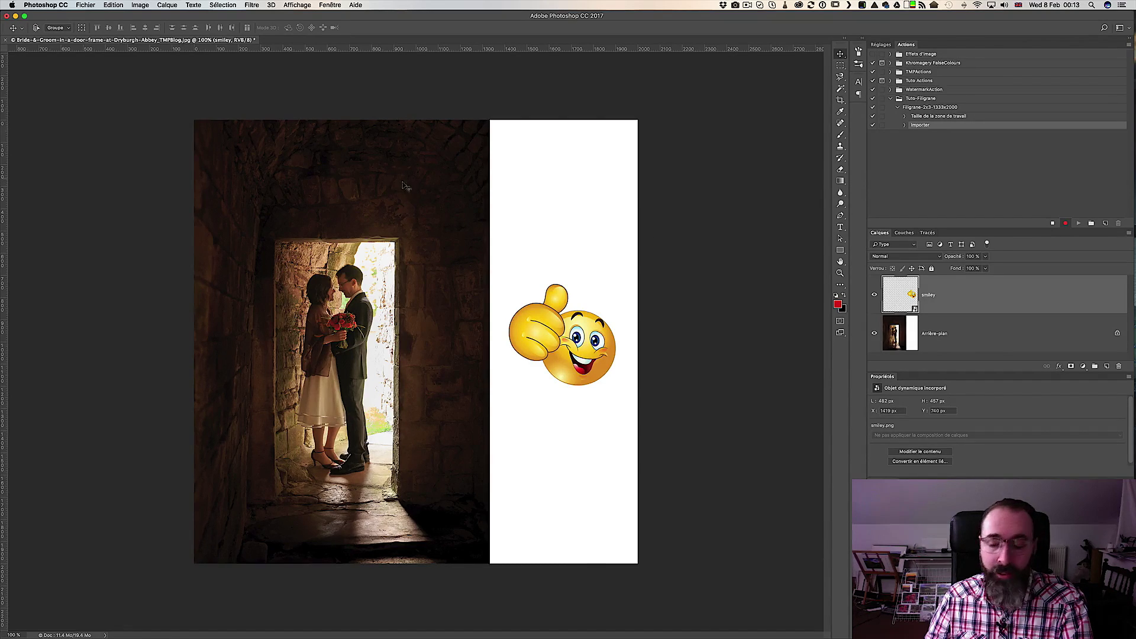
Flatten the smiley layer into the photo and save the JPEG at quality 12 (Maximum) in standard baseline format
{"action": "right_click", "coordinate": [989, 308]}
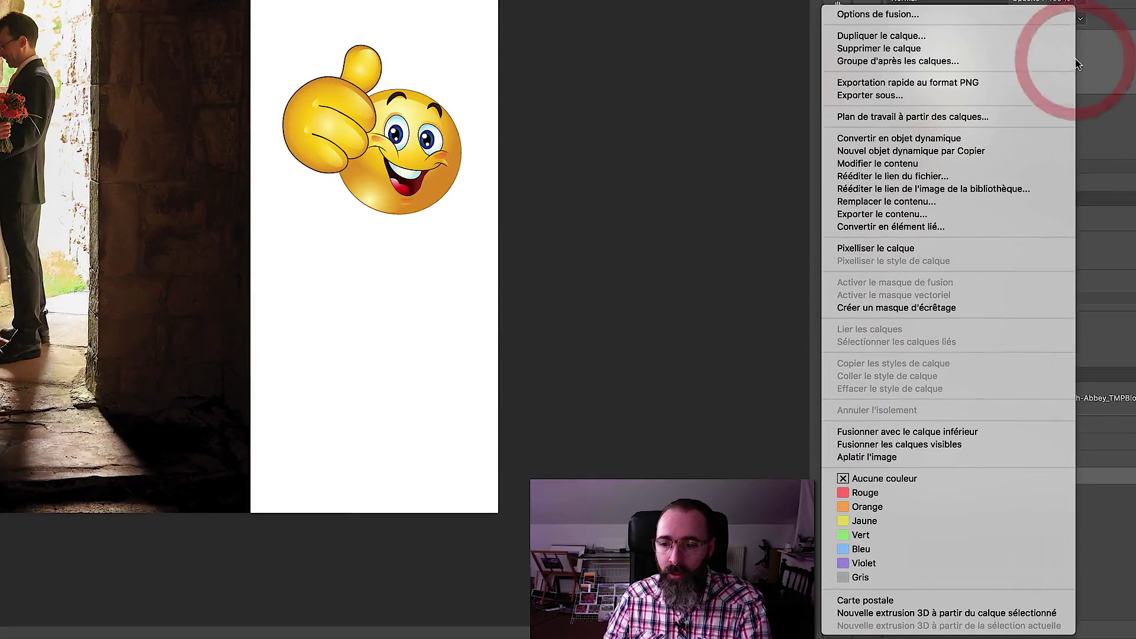
{"action": "left_click", "coordinate": [915, 457]}
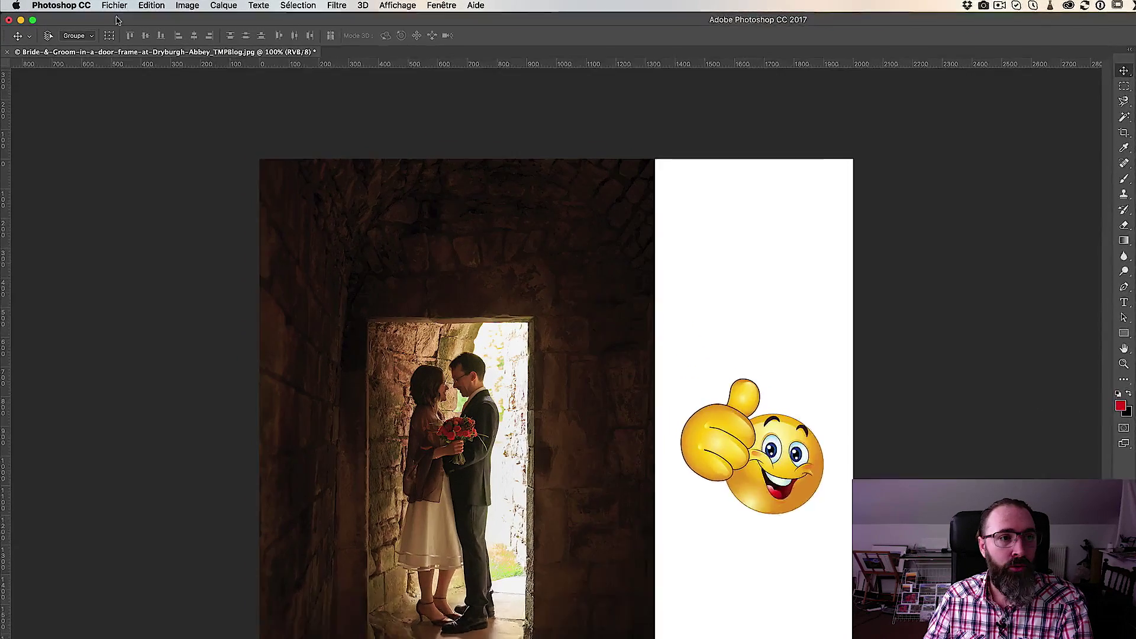
{"action": "left_click", "coordinate": [86, 5]}
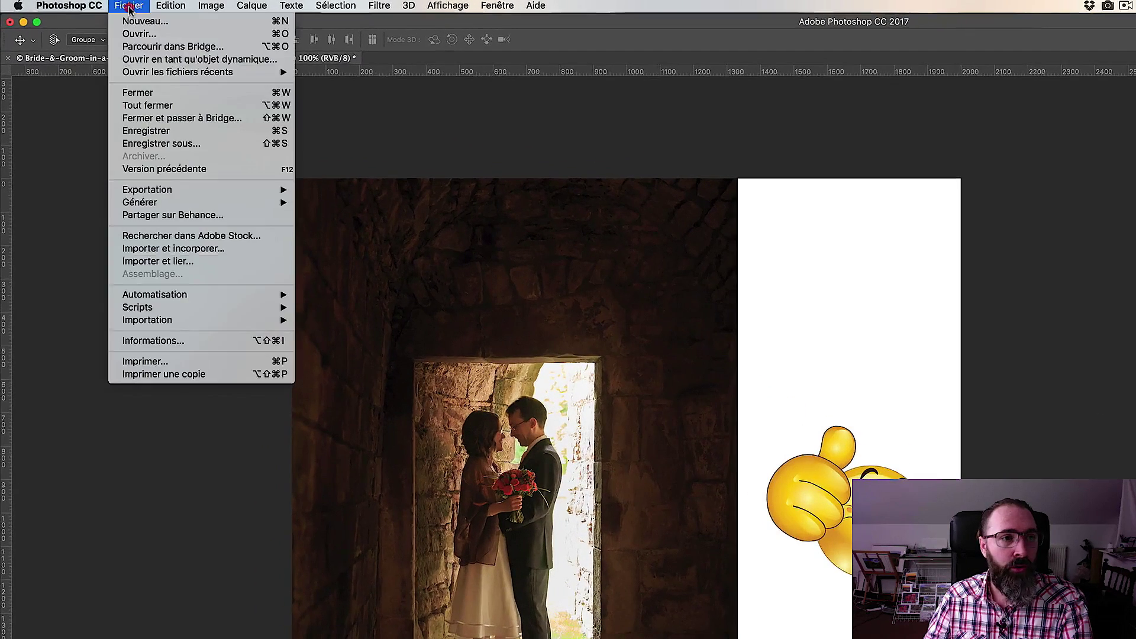
{"action": "left_click", "coordinate": [155, 134]}
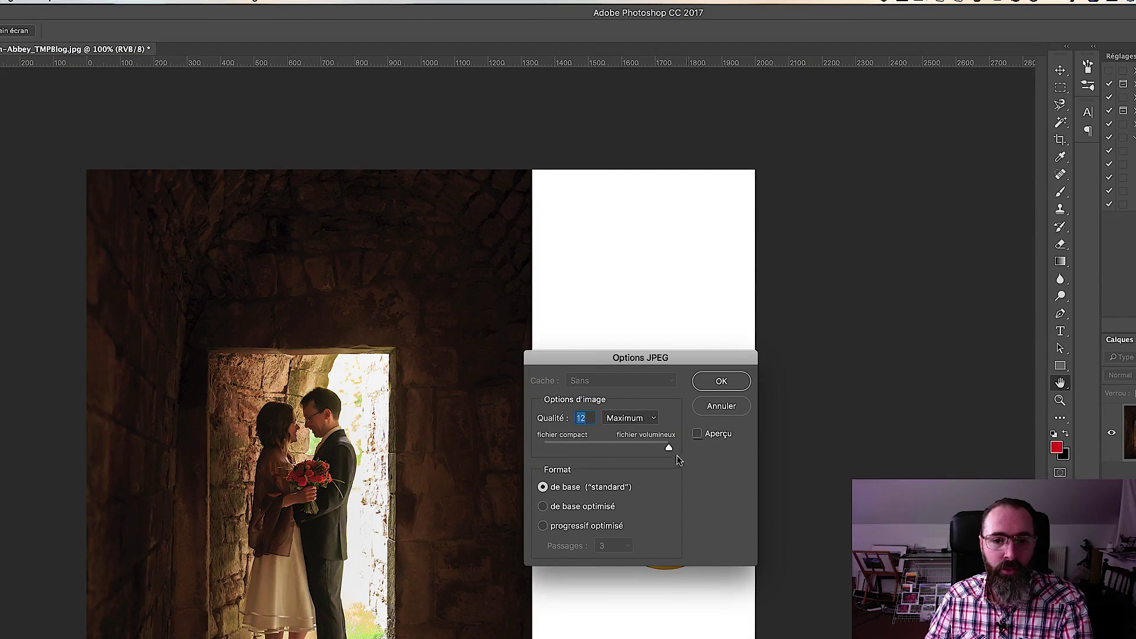
{"action": "left_click", "coordinate": [714, 385]}
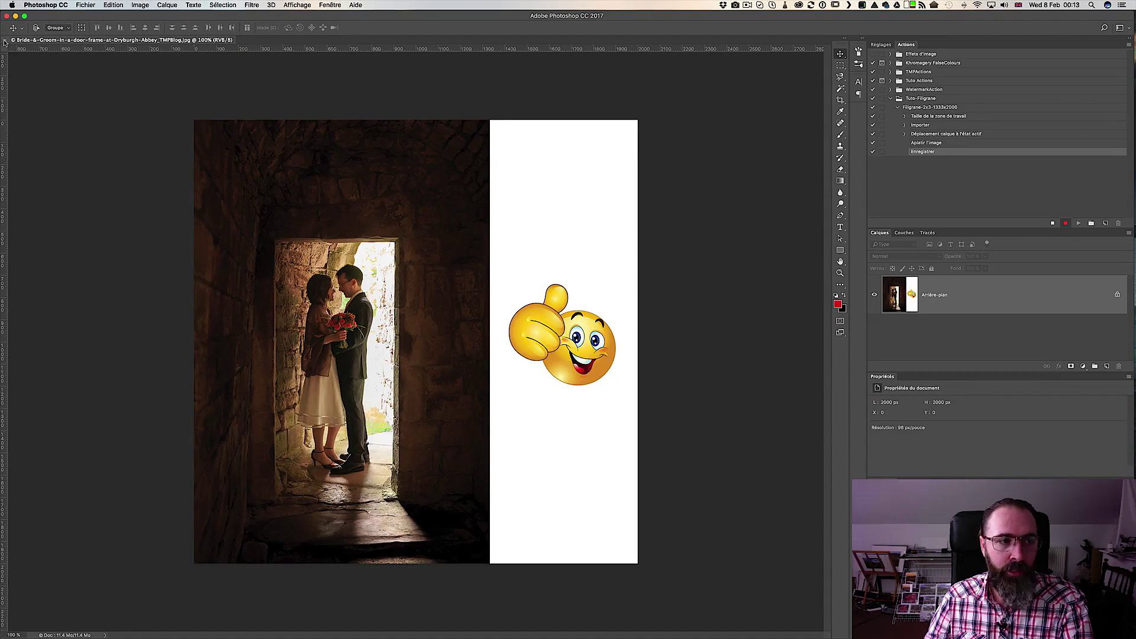
Close the saved photo document and stop recording the action
{"action": "left_click", "coordinate": [5, 40]}
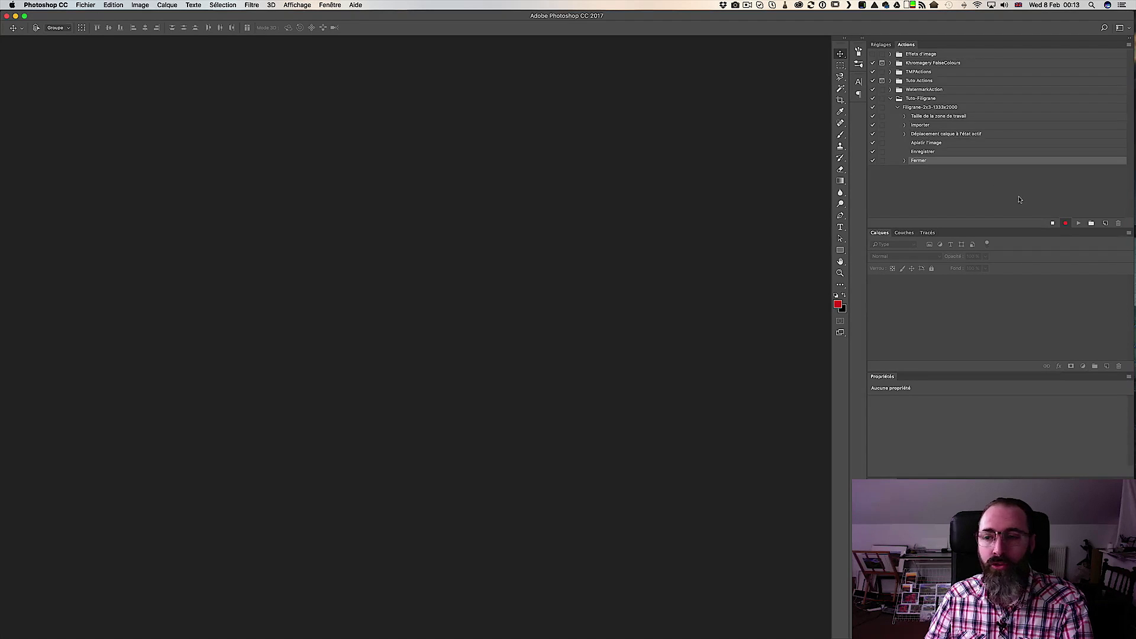
{"action": "left_click", "coordinate": [1051, 223]}
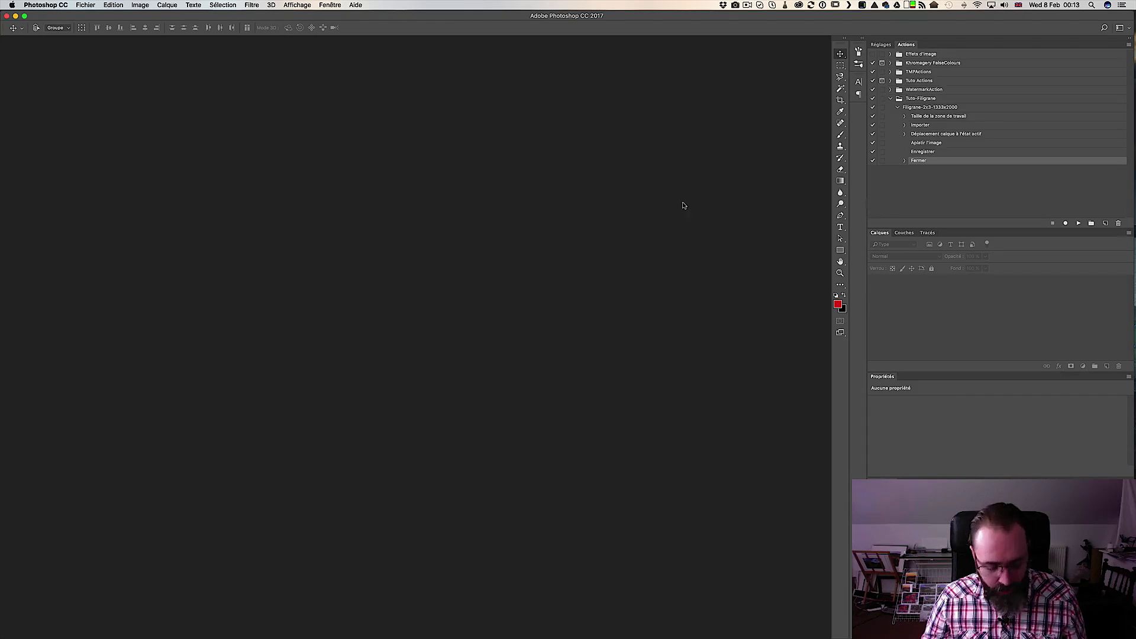
Switch to Finder and delete the watermarked Bride-&-Groom JPG from the WatermarkImage folder
{"action": "key", "text": "super+Tab"}
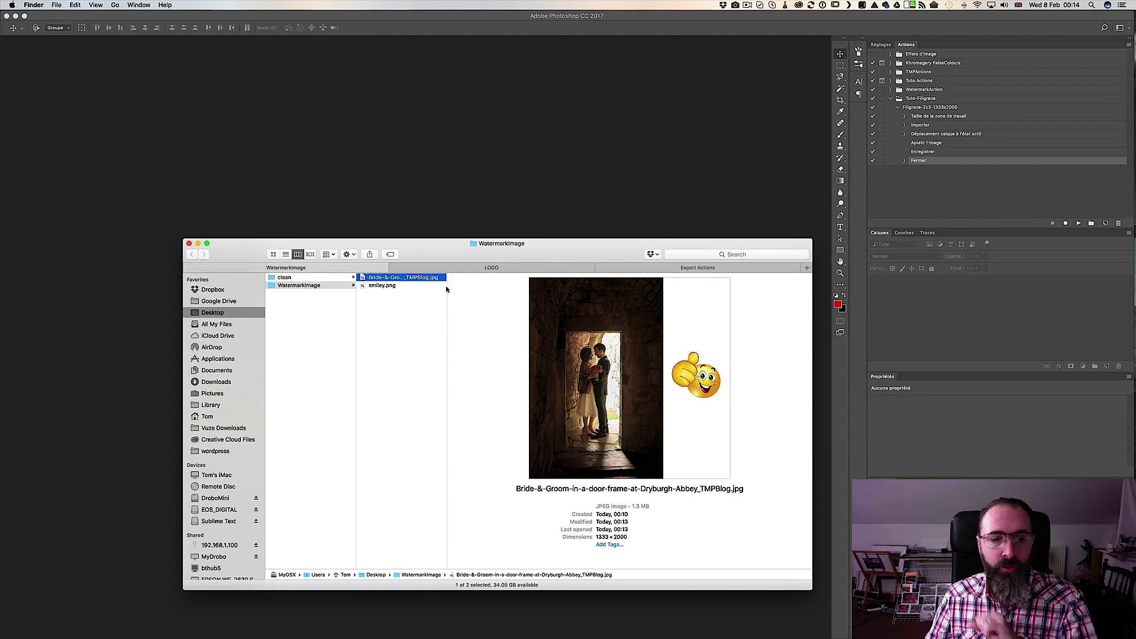
{"action": "key", "text": "Return"}
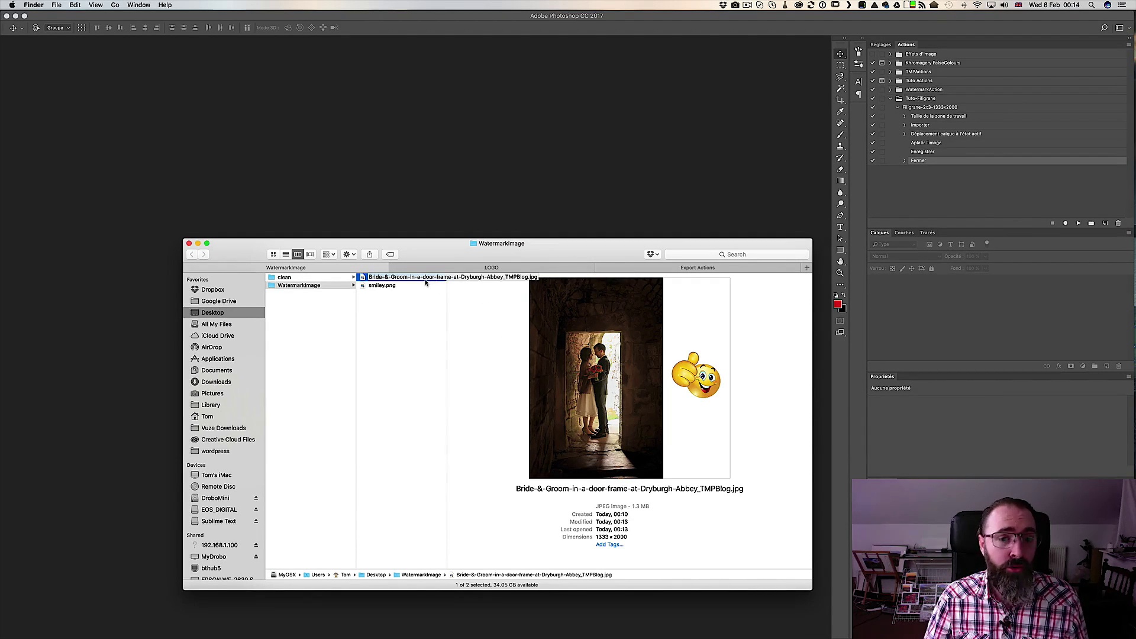
{"action": "key", "text": "super+BackSpace"}
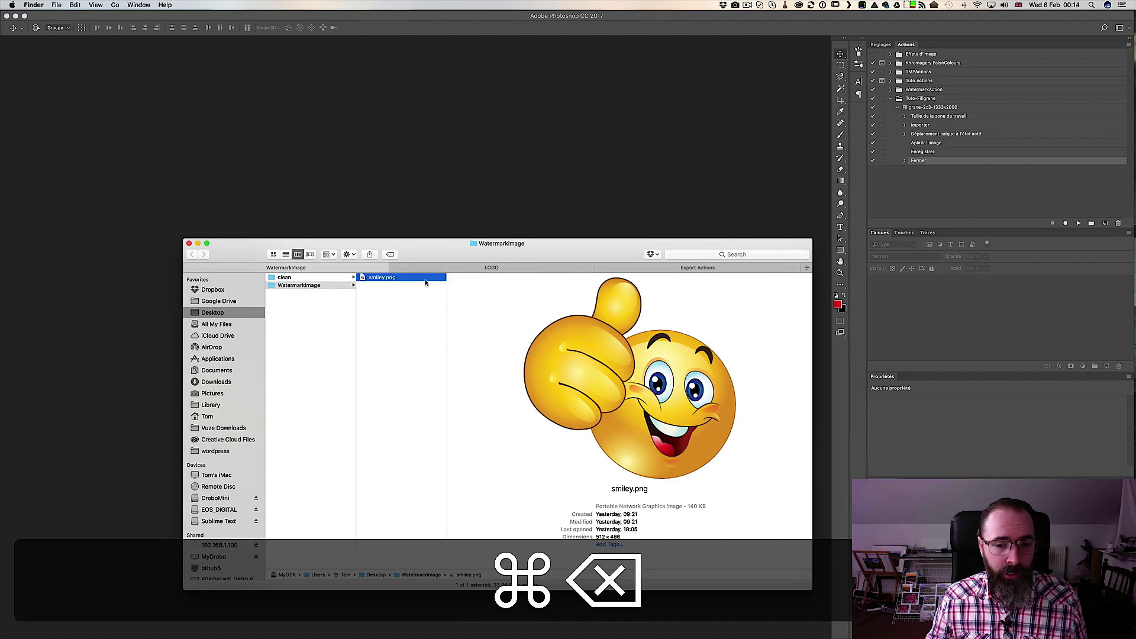
Switch to Lightroom and export the door-frame photo again as a 2,000-pixel JPEG into the WatermarkImage folder
{"action": "key", "text": "super+Tab"}
{"action": "key", "text": "super+Tab"}
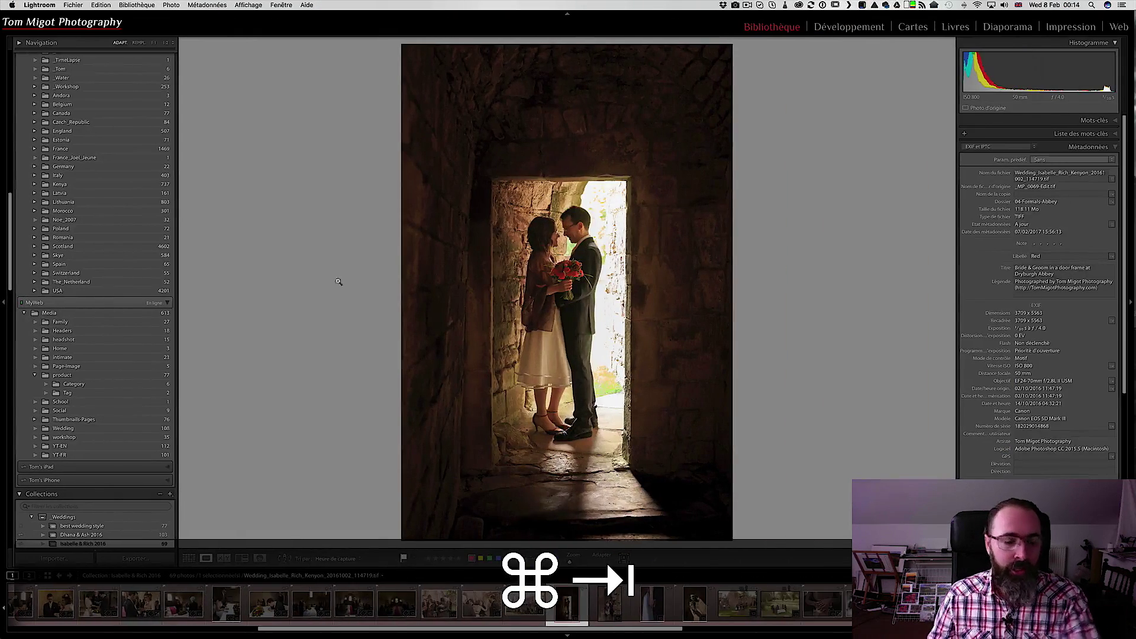
{"action": "left_click", "coordinate": [136, 558]}
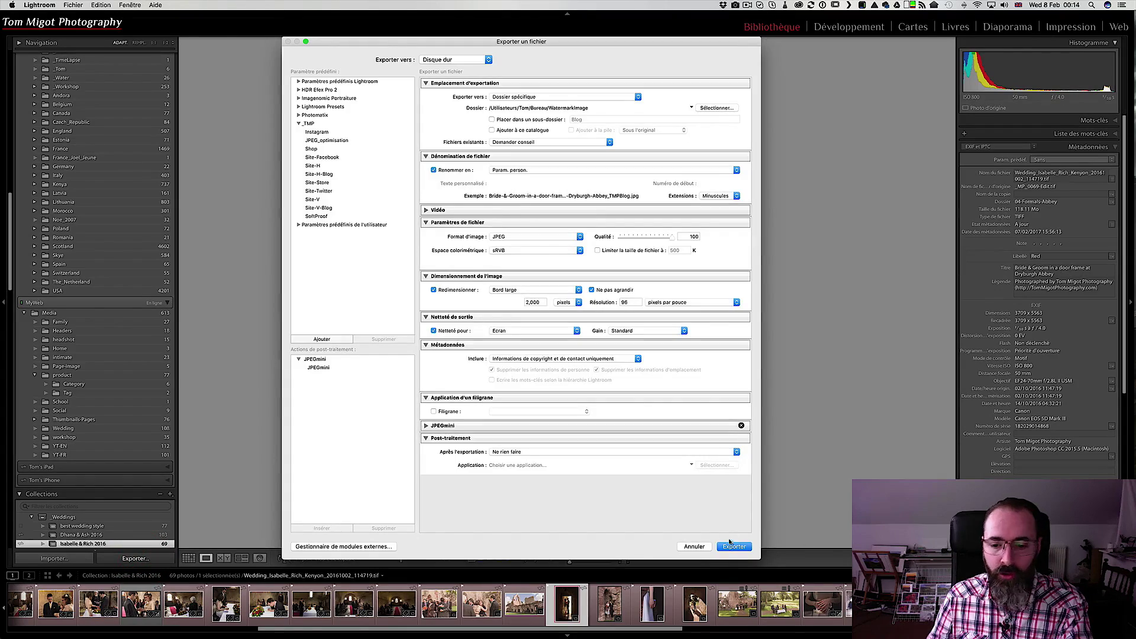
{"action": "left_click", "coordinate": [733, 547]}
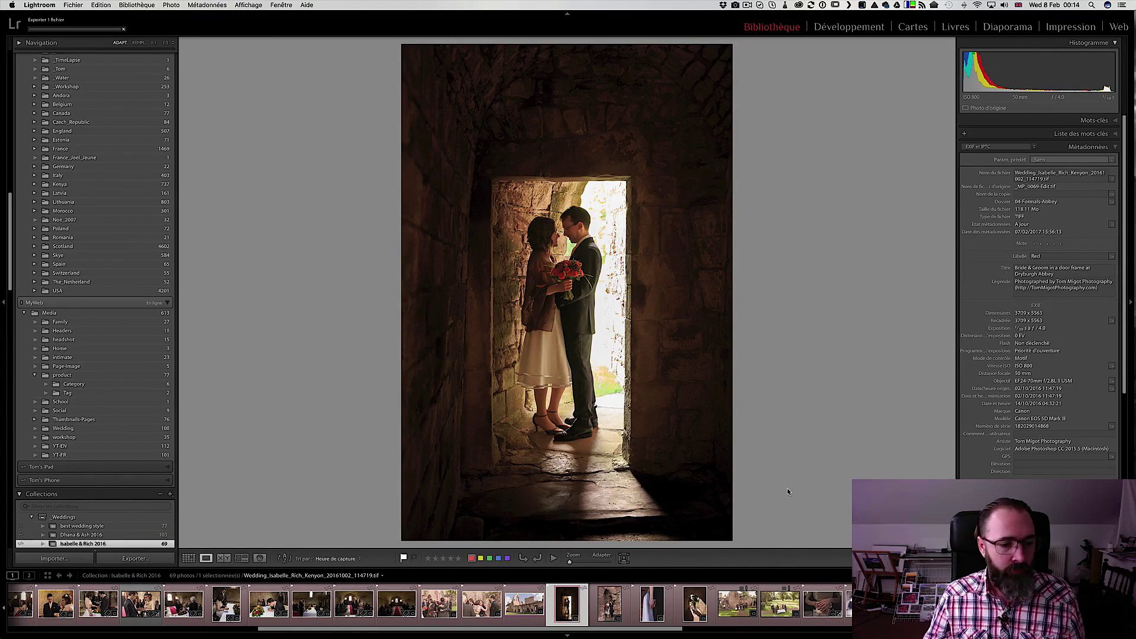
Switch to Finder and open the newly exported Bride-&-Groom JPG from the WatermarkImage folder in Photoshop
{"action": "key", "text": "super+Tab"}
{"action": "key", "text": "super+Tab"}
{"action": "key", "text": "super+Tab"}
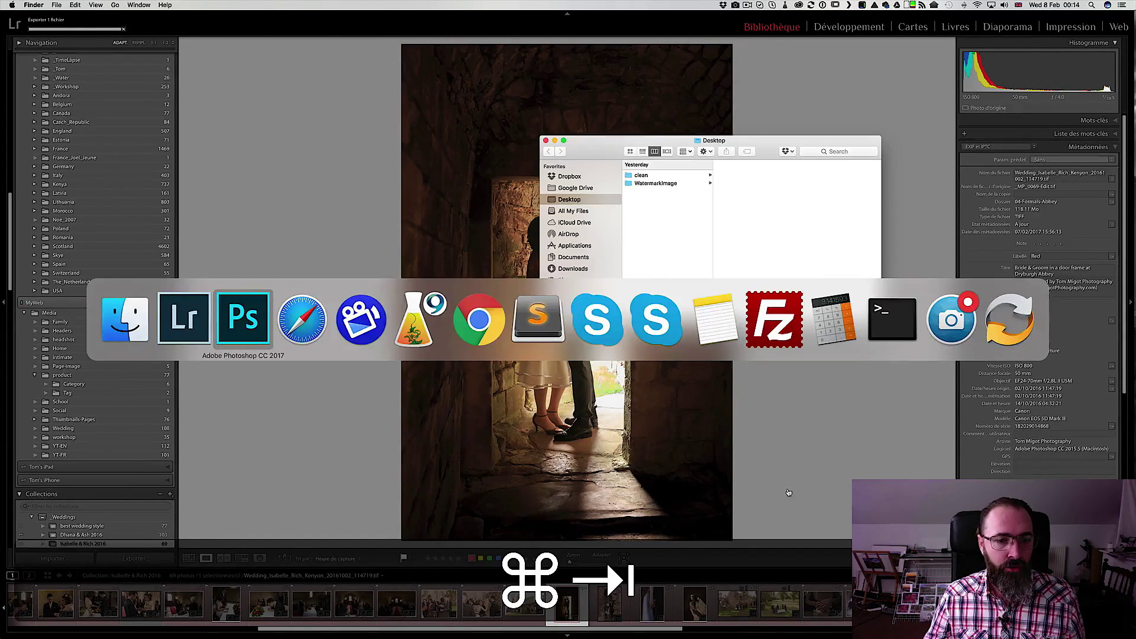
{"action": "key", "text": "super+Tab"}
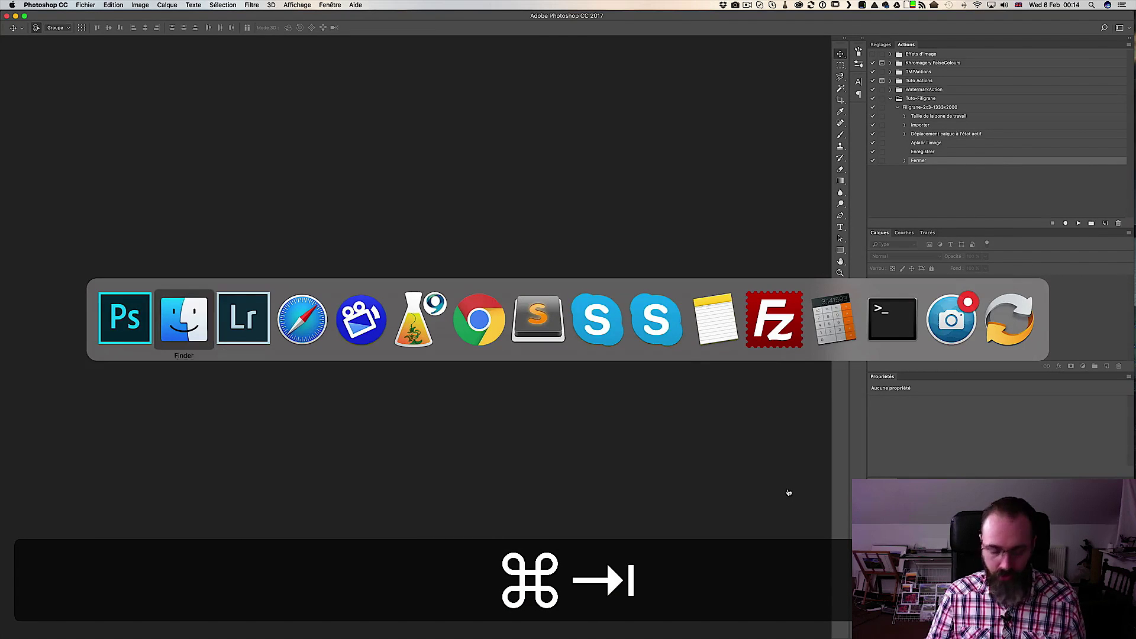
{"action": "key", "text": "super+Left"}
{"action": "left_click", "coordinate": [386, 277]}
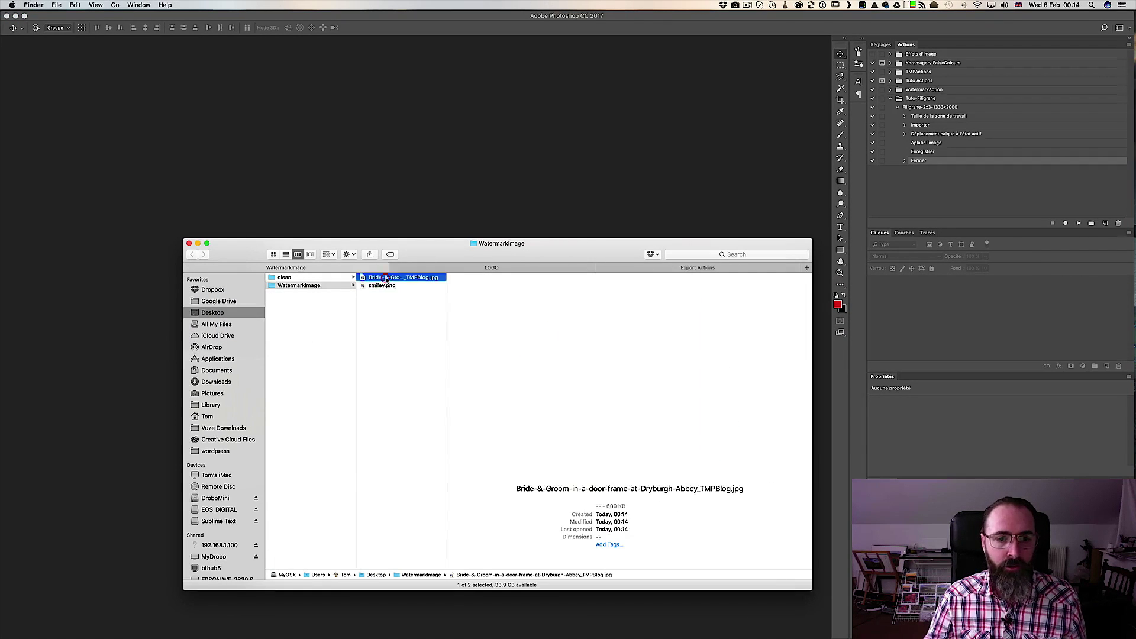
{"action": "left_click_drag", "start_coordinate": [387, 280], "coordinate": [409, 155]}
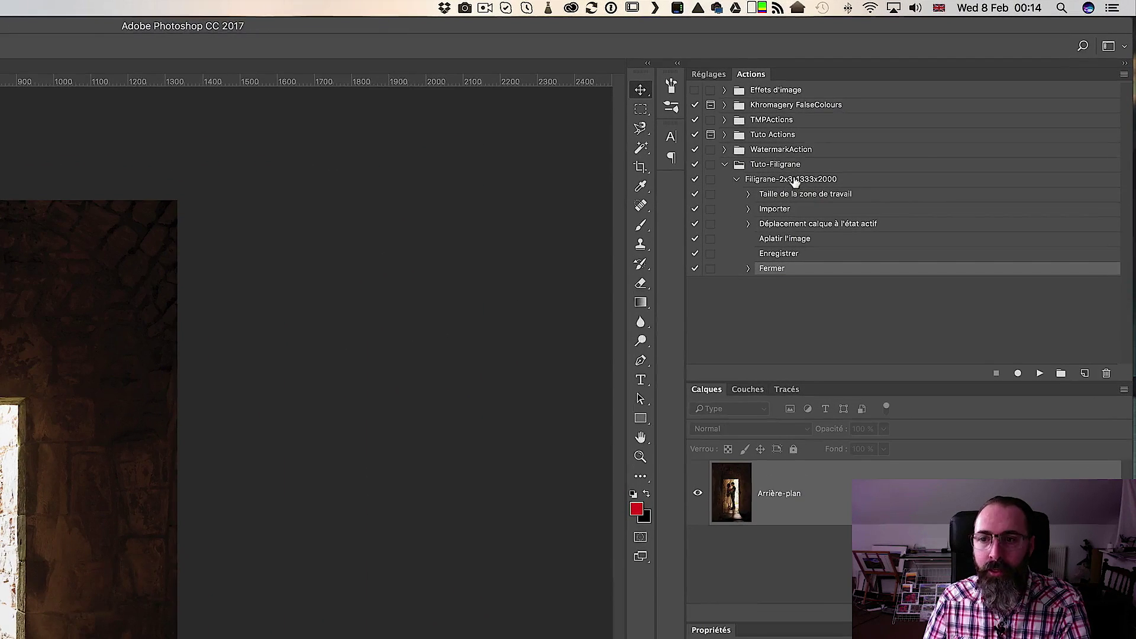
Play the Filigrane-2x3-1333x2000 action on the open photo, and delete the resulting watermarked JPG from the WatermarkImage folder in Finder
{"action": "left_click", "coordinate": [795, 181]}
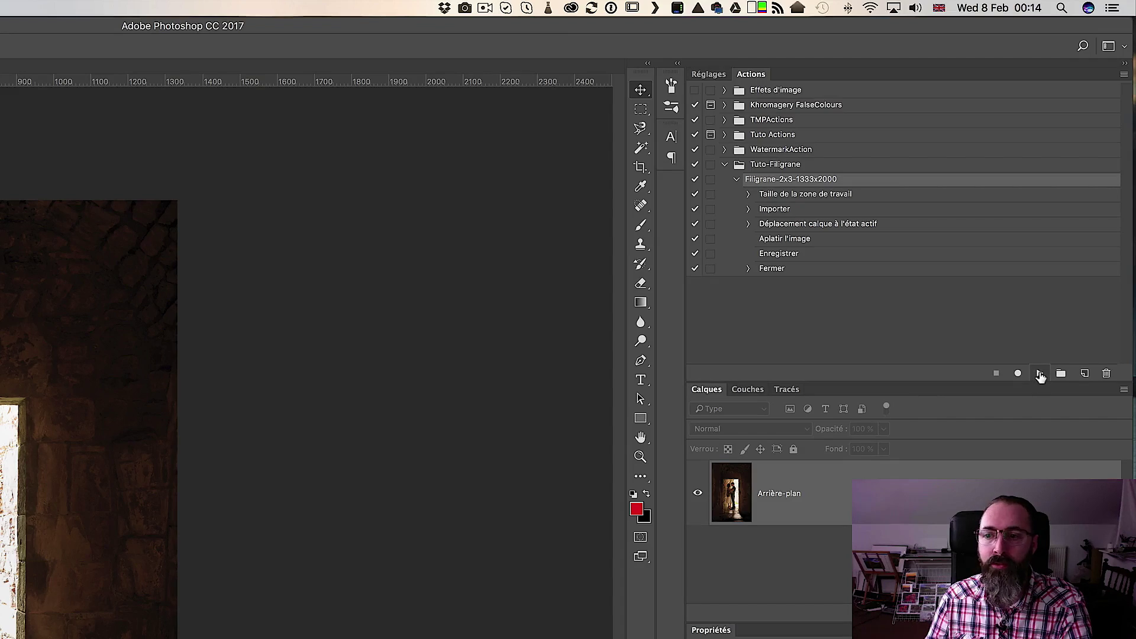
{"action": "left_click", "coordinate": [1039, 374]}
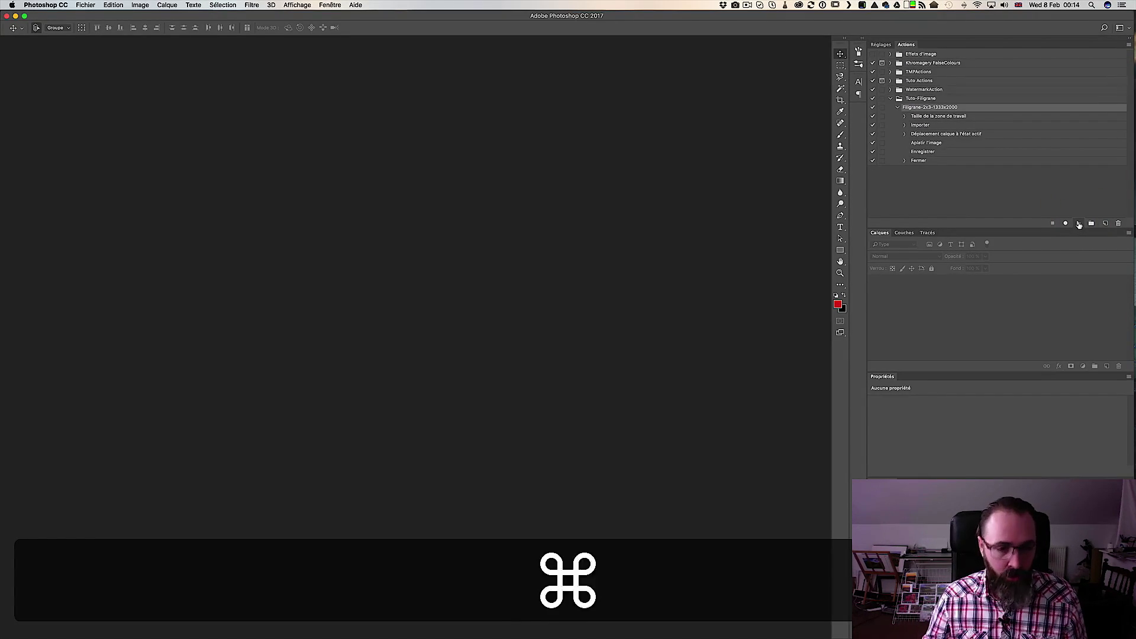
{"action": "key", "text": "super+Tab"}
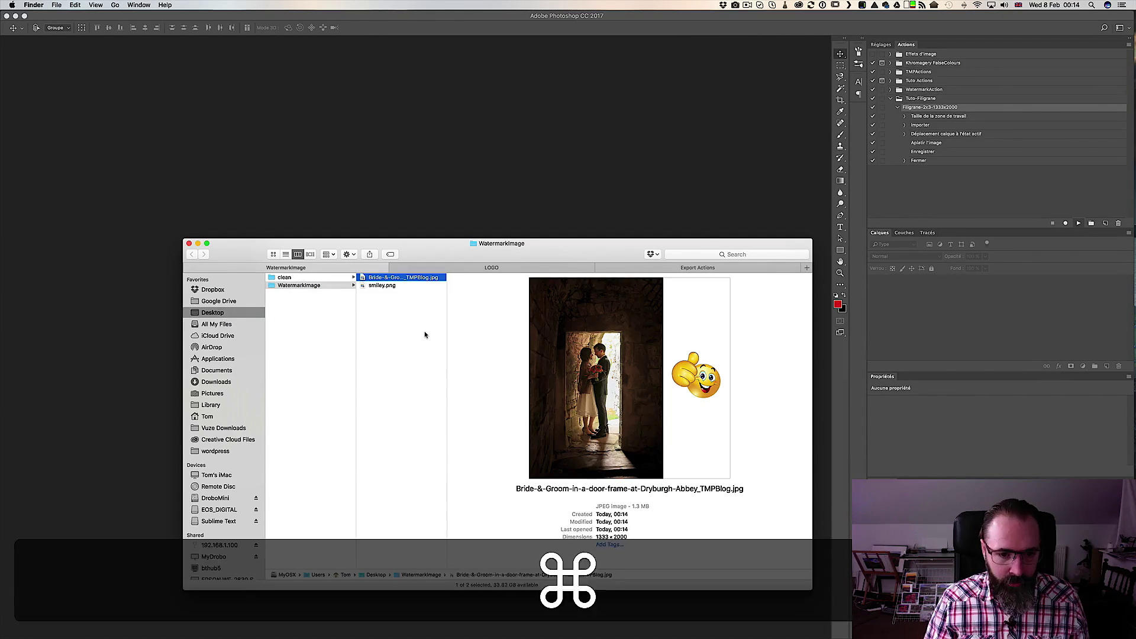
{"action": "key", "text": "super+BackSpace"}
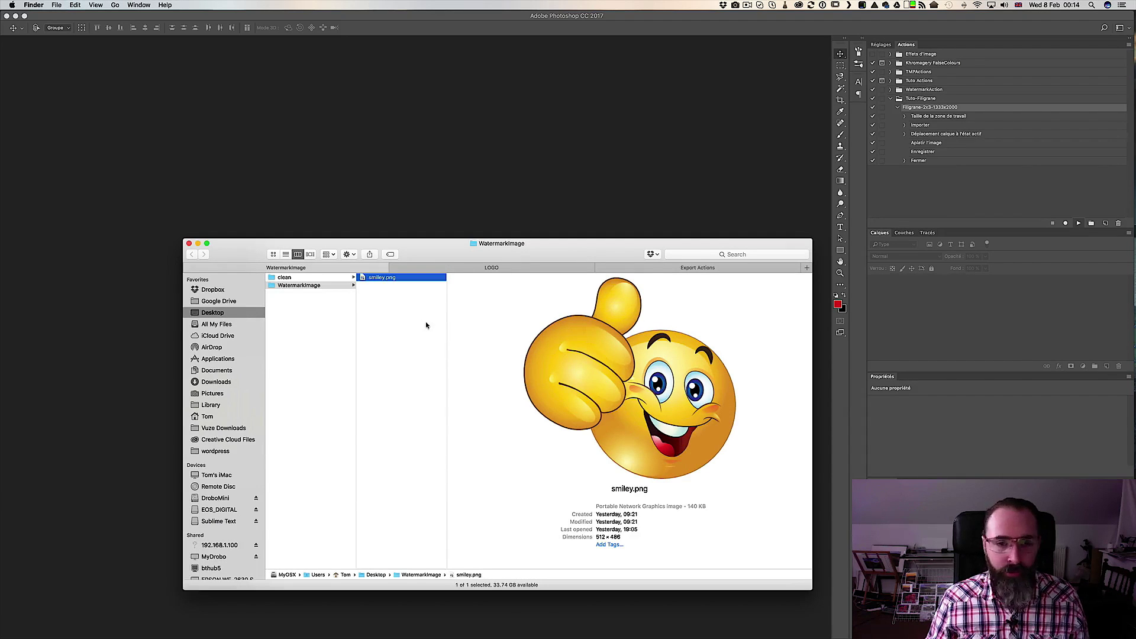
Return to Photoshop and start a droplet saved as Tuto-Filigrane-Vertical-2x3-(1333x2000).app in the WatermarkImage folder
{"action": "left_click", "coordinate": [479, 192]}
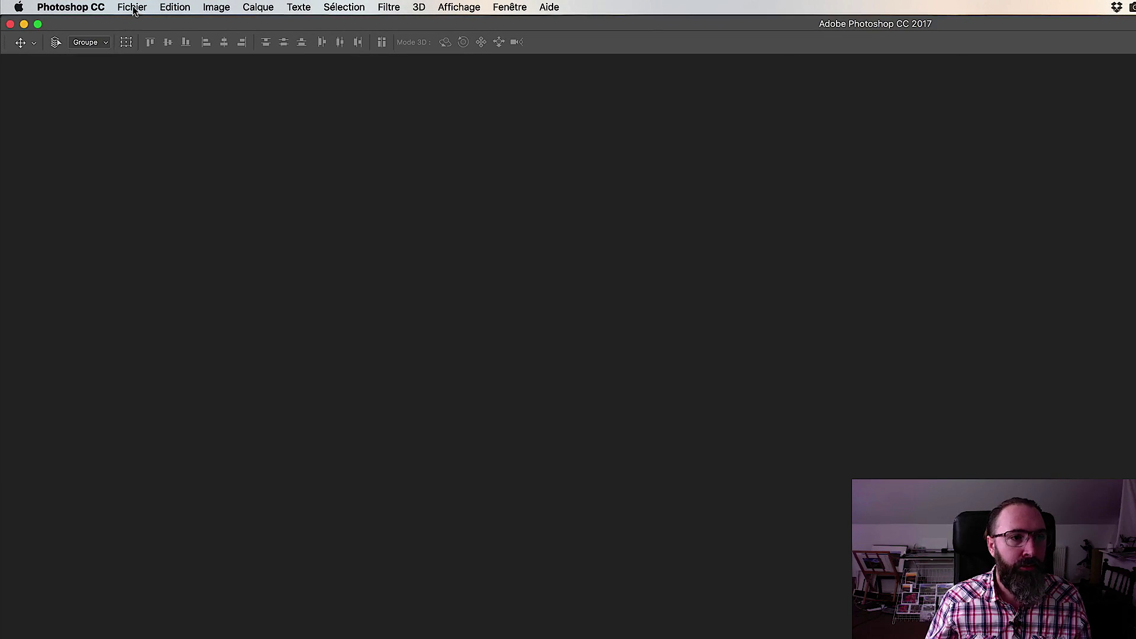
{"action": "left_click", "coordinate": [134, 9]}
{"action": "left_click", "coordinate": [153, 304]}
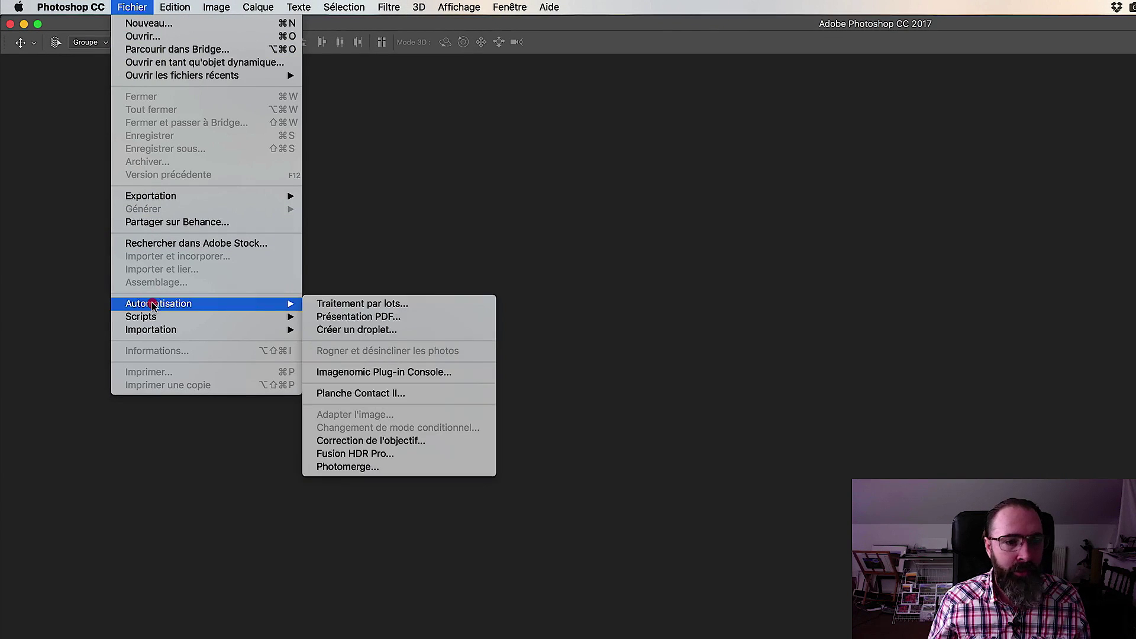
{"action": "left_click", "coordinate": [350, 330]}
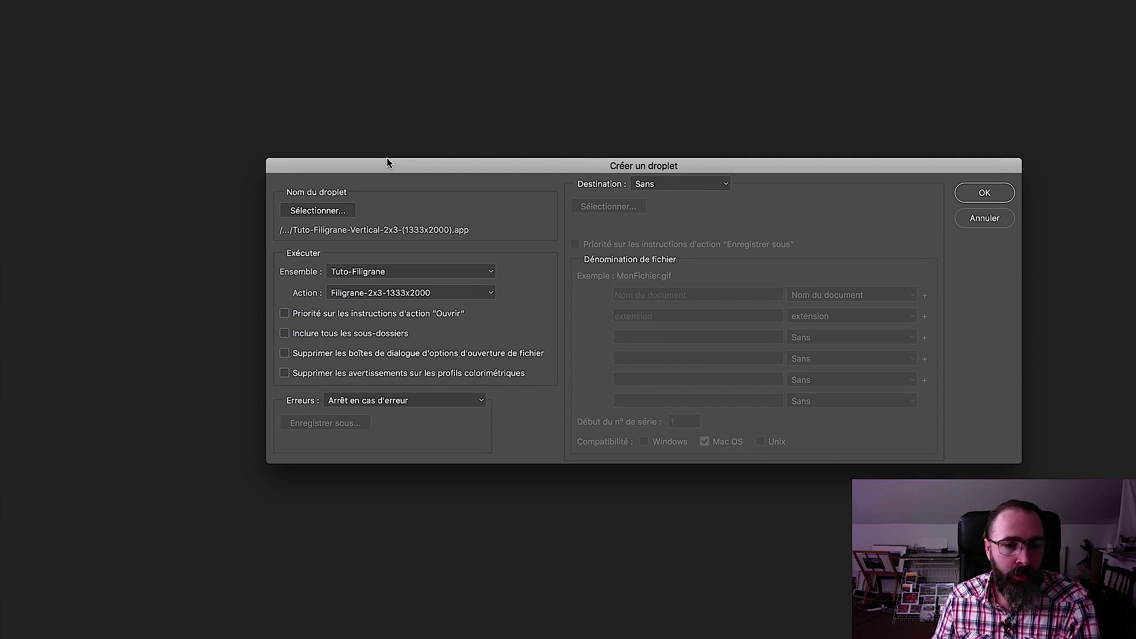
{"action": "left_click", "coordinate": [346, 211]}
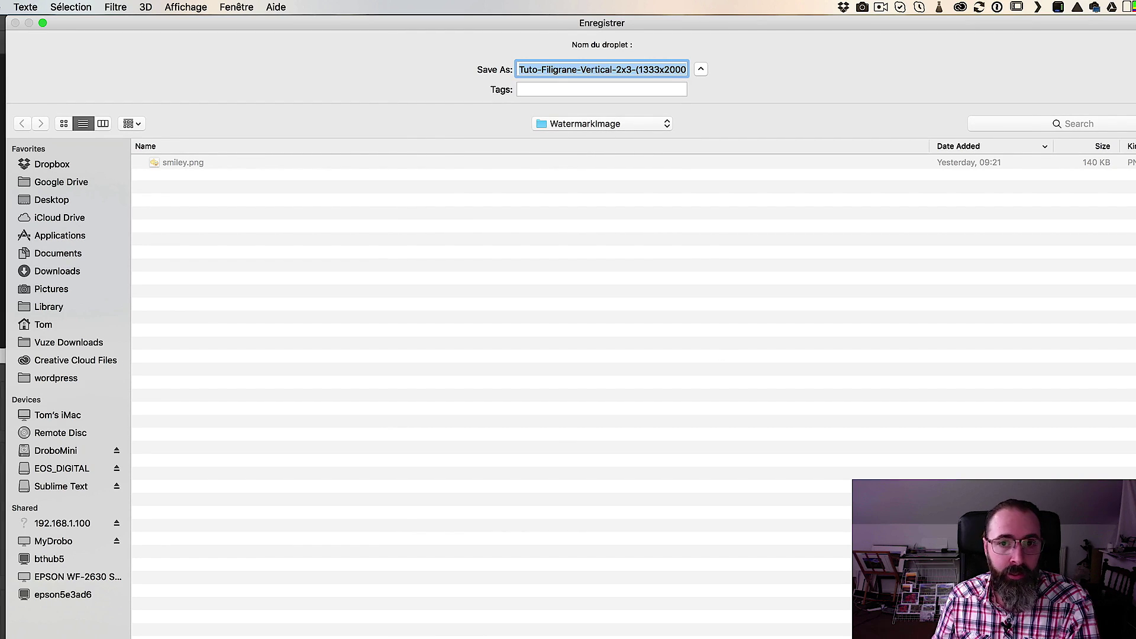
{"action": "left_click_drag", "start_coordinate": [532, 71], "coordinate": [695, 71]}
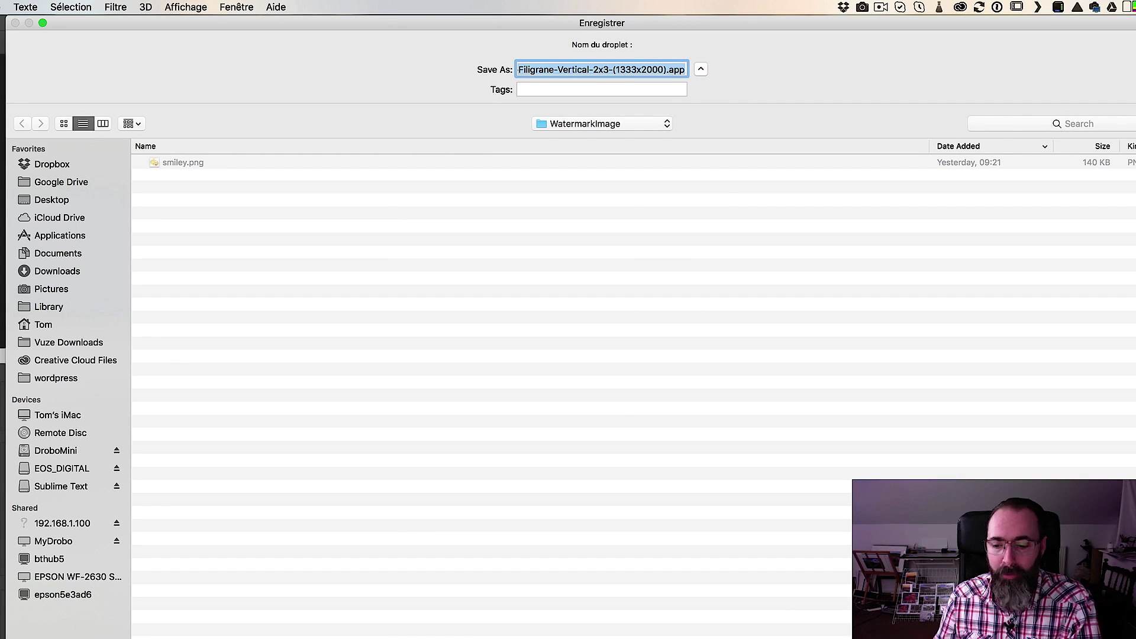
{"action": "key", "text": "Return"}
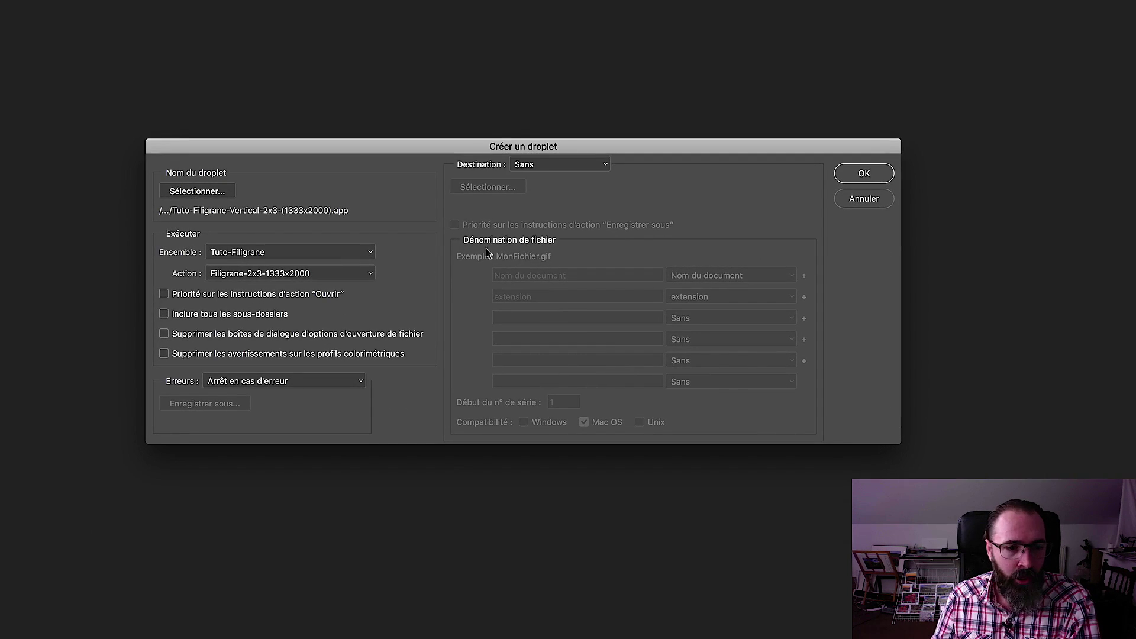
Create the droplet with the Filigrane-2x3-1333x2000 action from the Tuto-Filigrane set and the destination left at Sans
{"action": "left_click", "coordinate": [370, 253]}
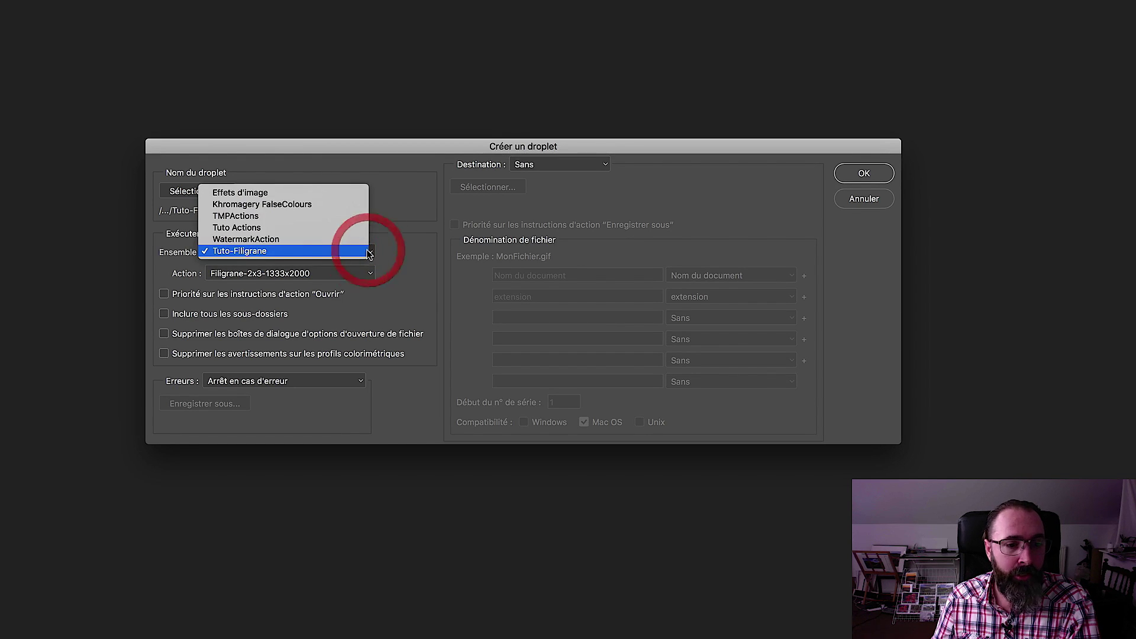
{"action": "left_click", "coordinate": [407, 255]}
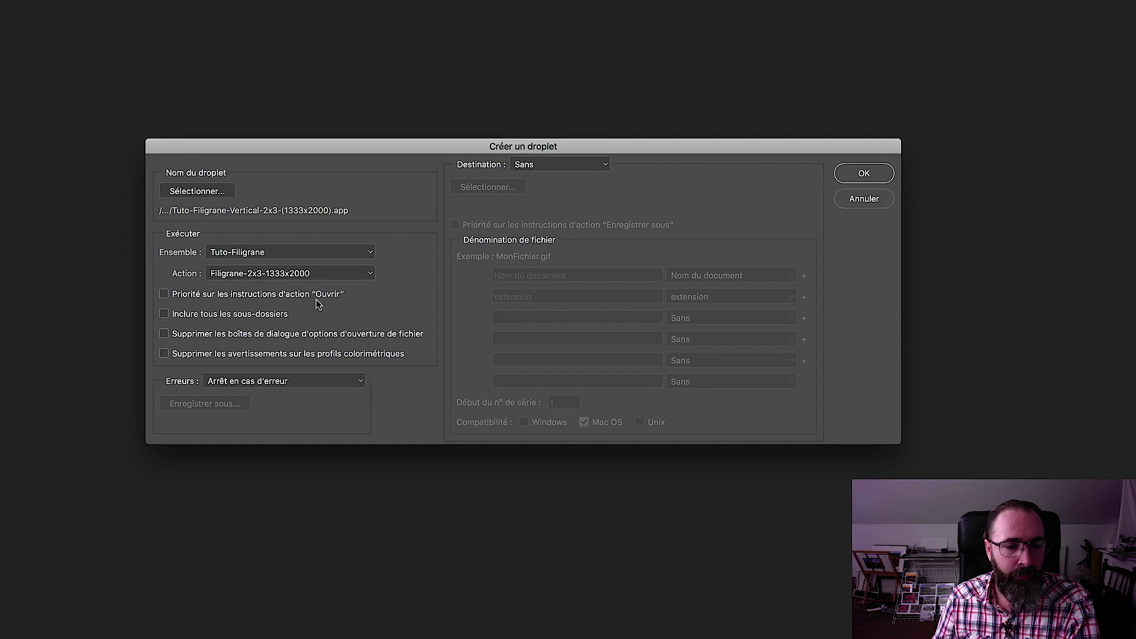
{"action": "left_click", "coordinate": [342, 274]}
{"action": "left_click", "coordinate": [399, 266]}
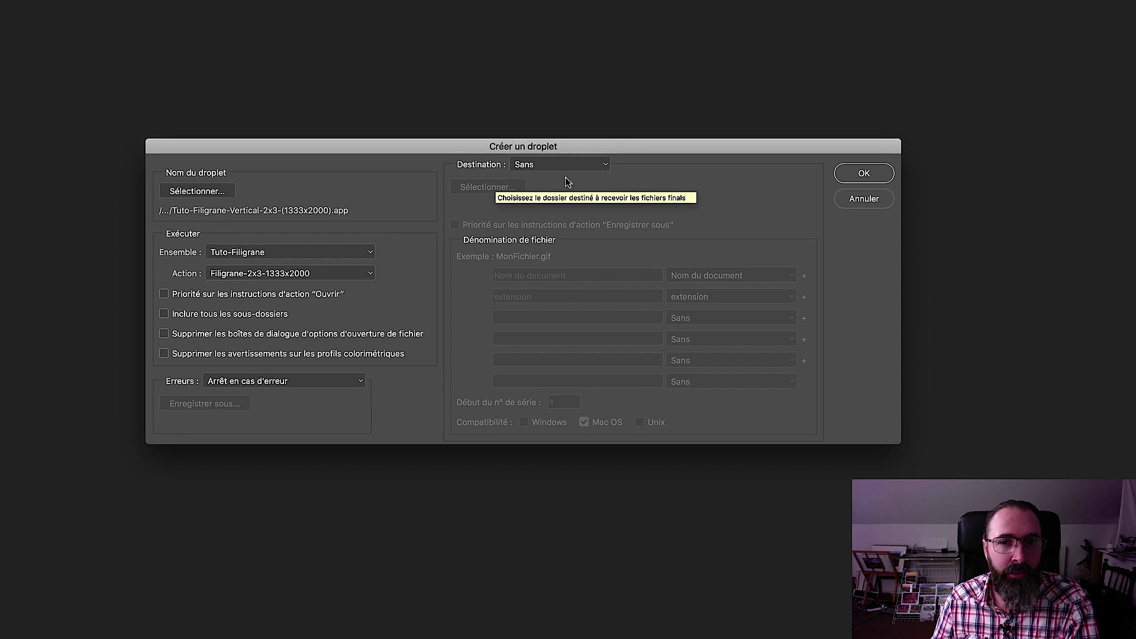
{"action": "left_click", "coordinate": [863, 174]}
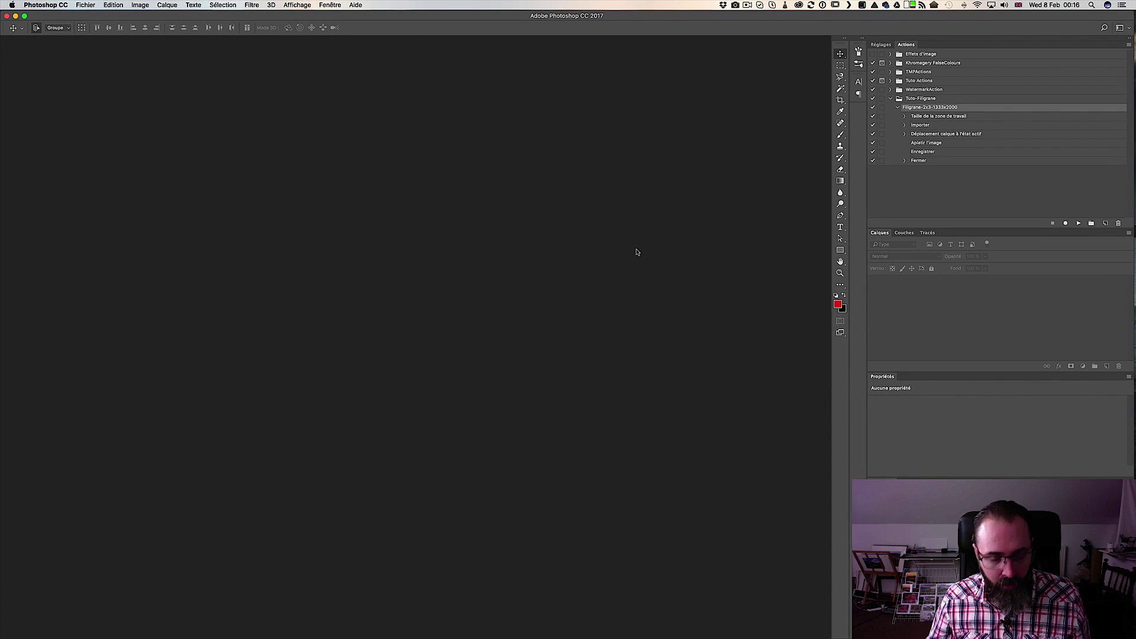
Switch to Finder and examine the new droplet application in the WatermarkImage folder
{"action": "key", "text": "super+Tab"}
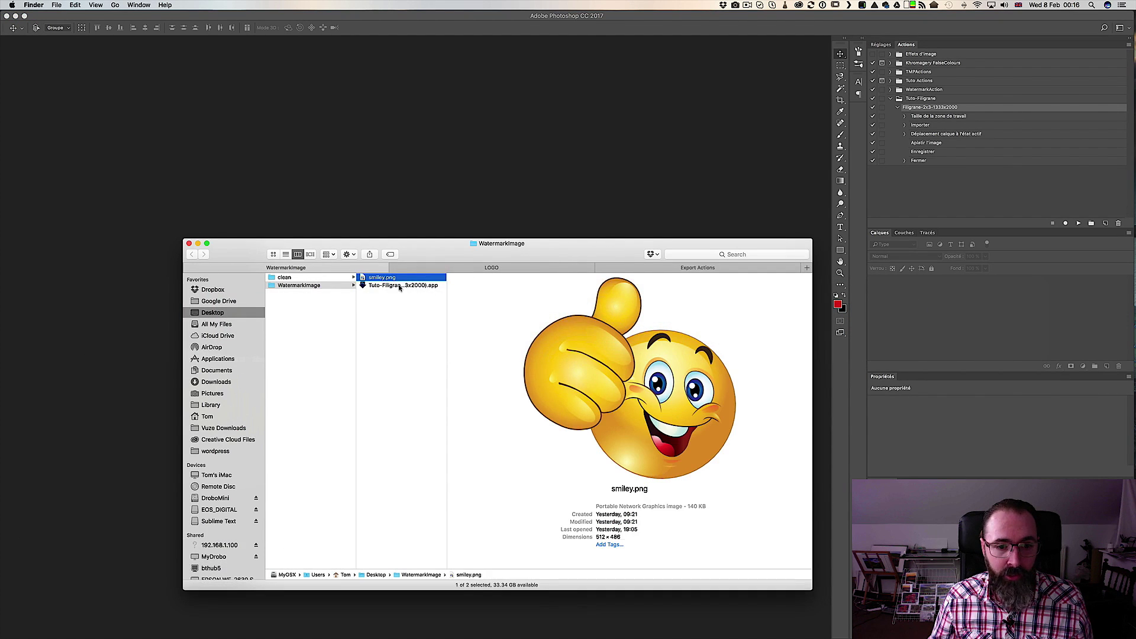
{"action": "left_click", "coordinate": [394, 288]}
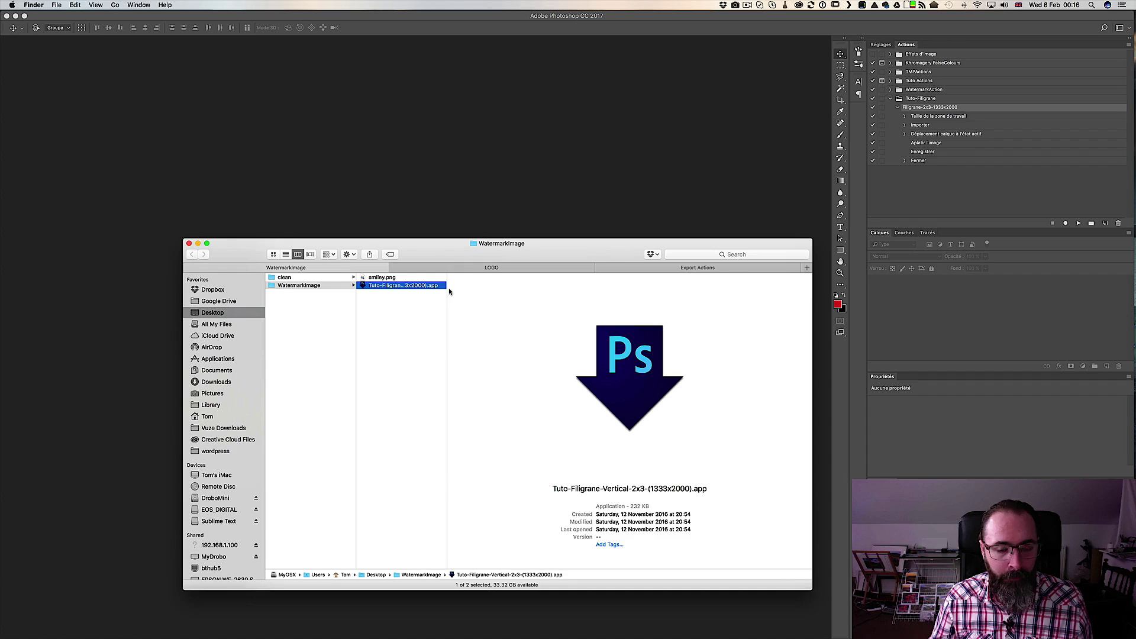
Switch to Lightroom, start exporting the selected couple photo, and reveal the Export Actions folder from the post-processing options
{"action": "key", "text": "super+Tab"}
{"action": "key", "text": "super+Tab"}
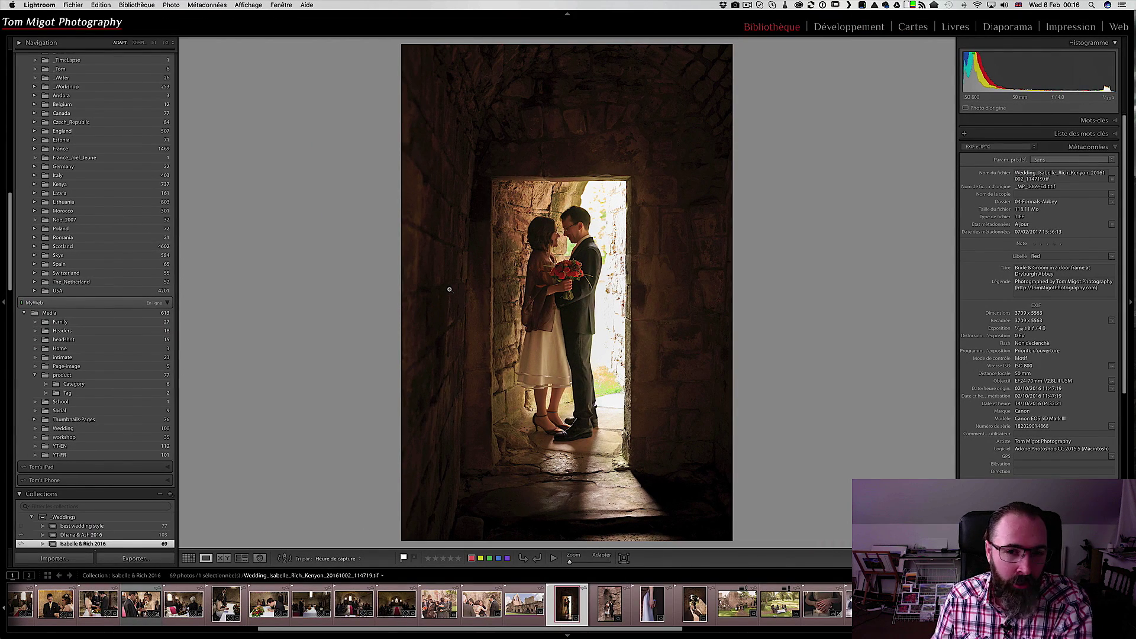
{"action": "left_click", "coordinate": [152, 559]}
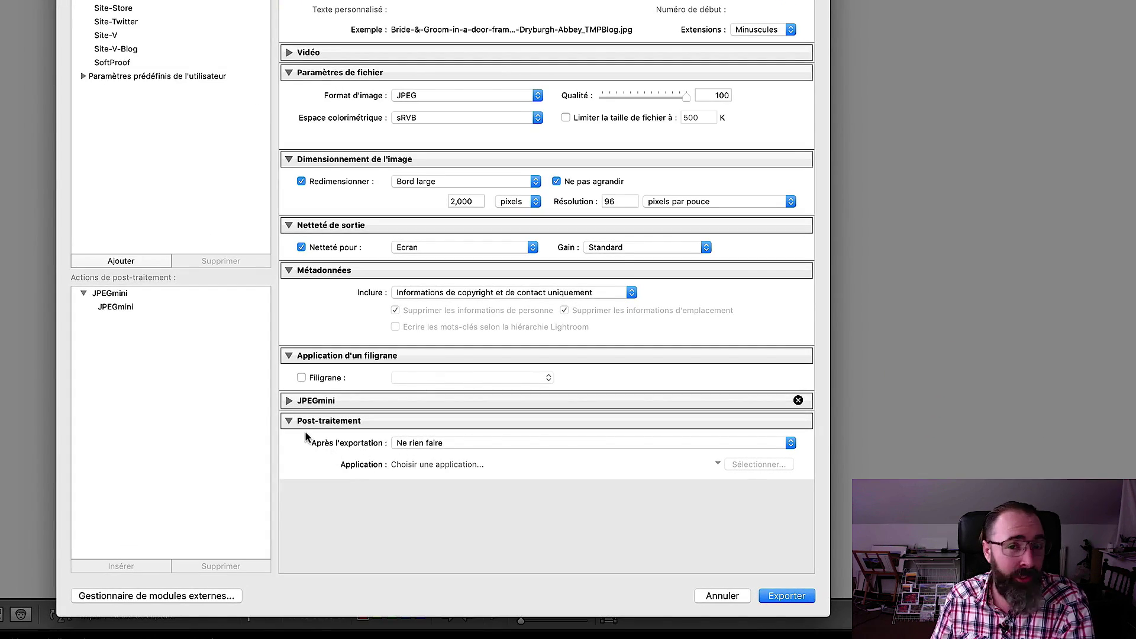
{"action": "left_click", "coordinate": [416, 444]}
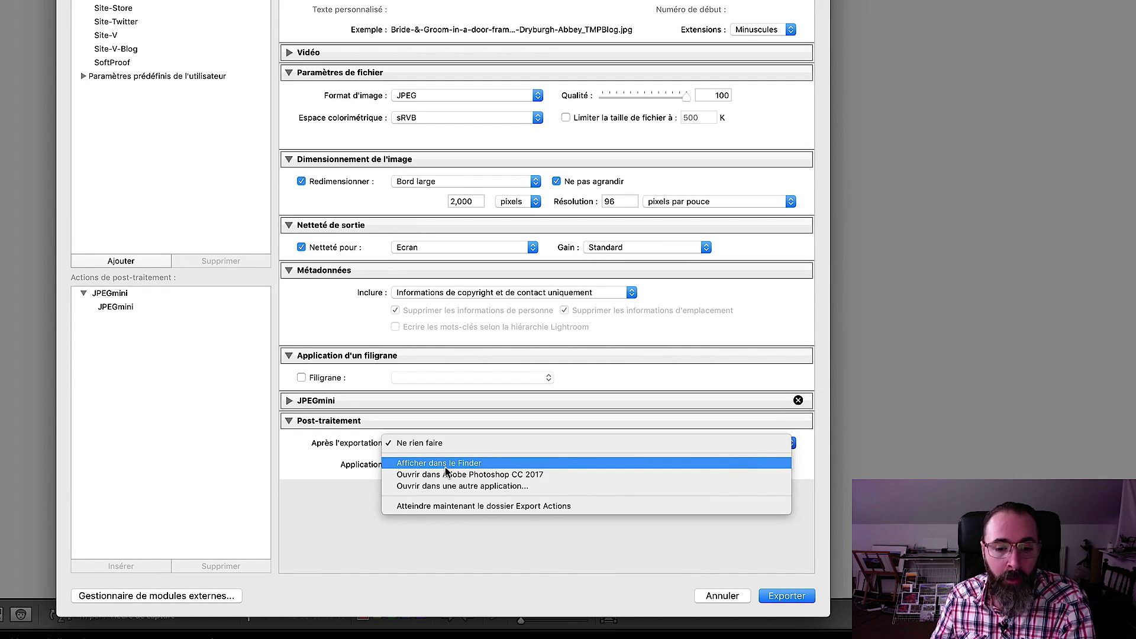
{"action": "left_click", "coordinate": [418, 508]}
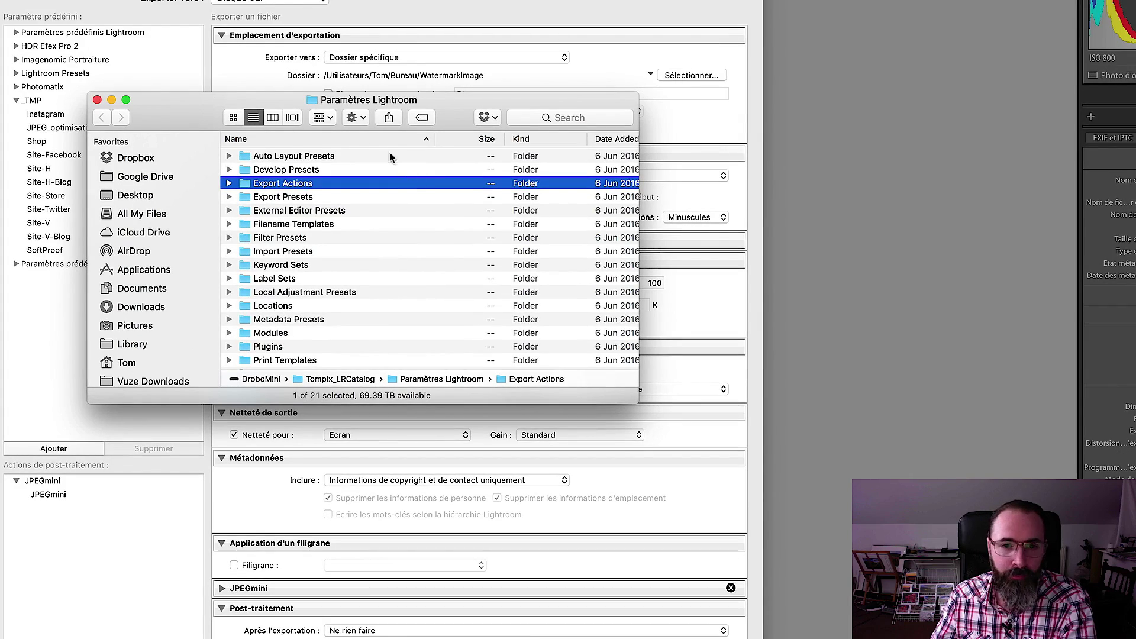
Copy the Tuto-Filigrane-Vertical-2x3-(1333x2000).app droplet from the Desktop's WatermarkImage folder into Export Actions, and delete the original from WatermarkImage
{"action": "left_click", "coordinate": [272, 117]}
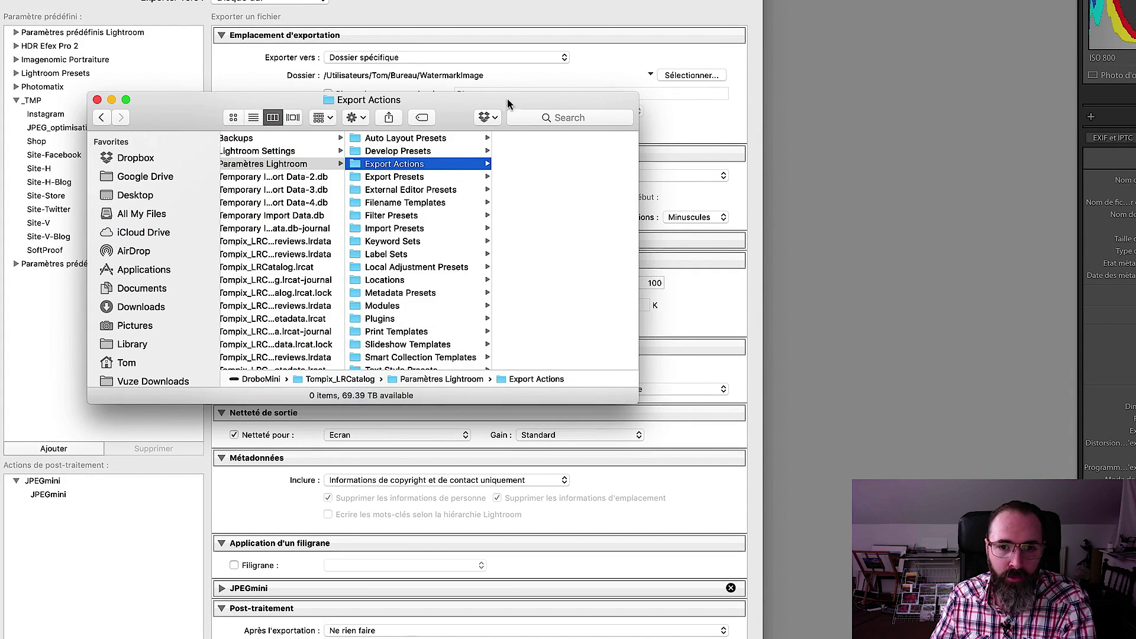
{"action": "left_click_drag", "start_coordinate": [498, 102], "coordinate": [177, 134]}
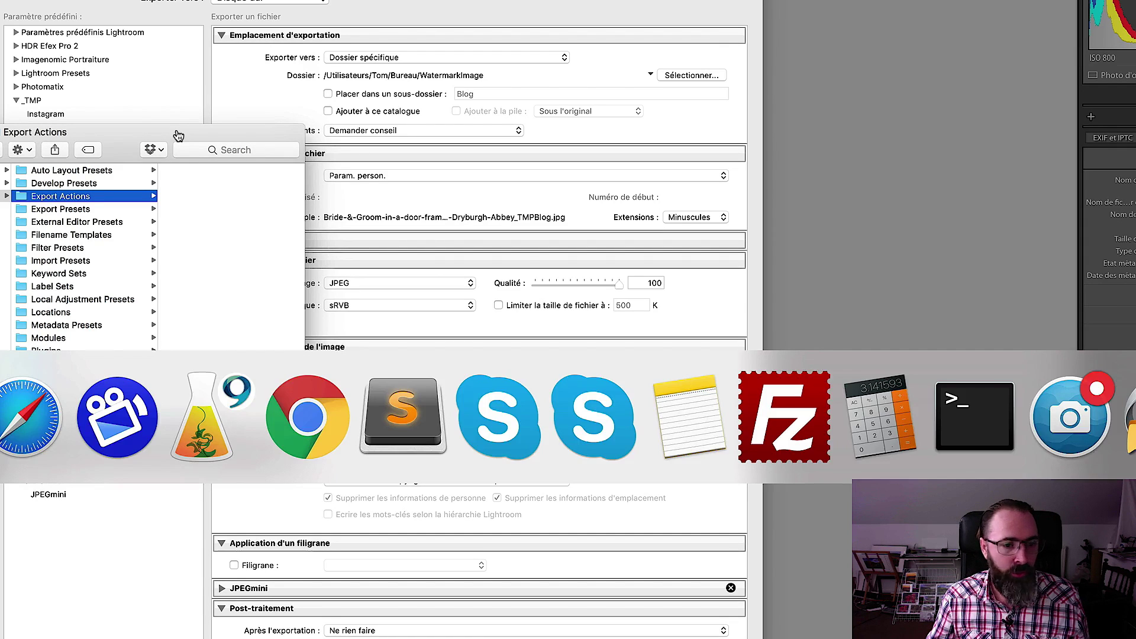
{"action": "key", "text": "super+n"}
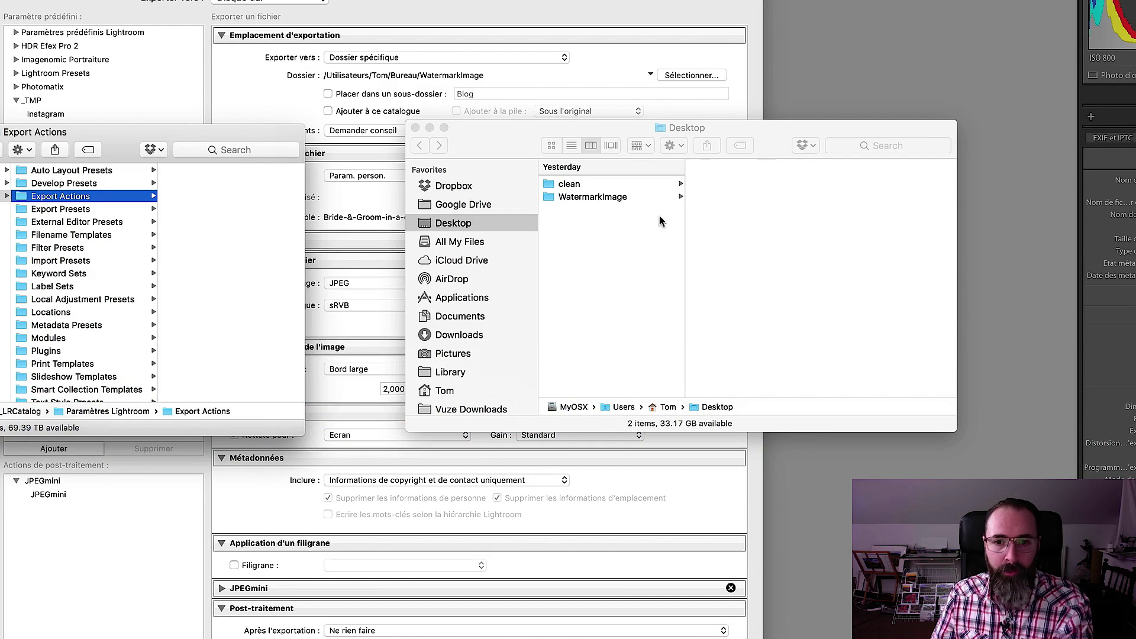
{"action": "left_click", "coordinate": [608, 197]}
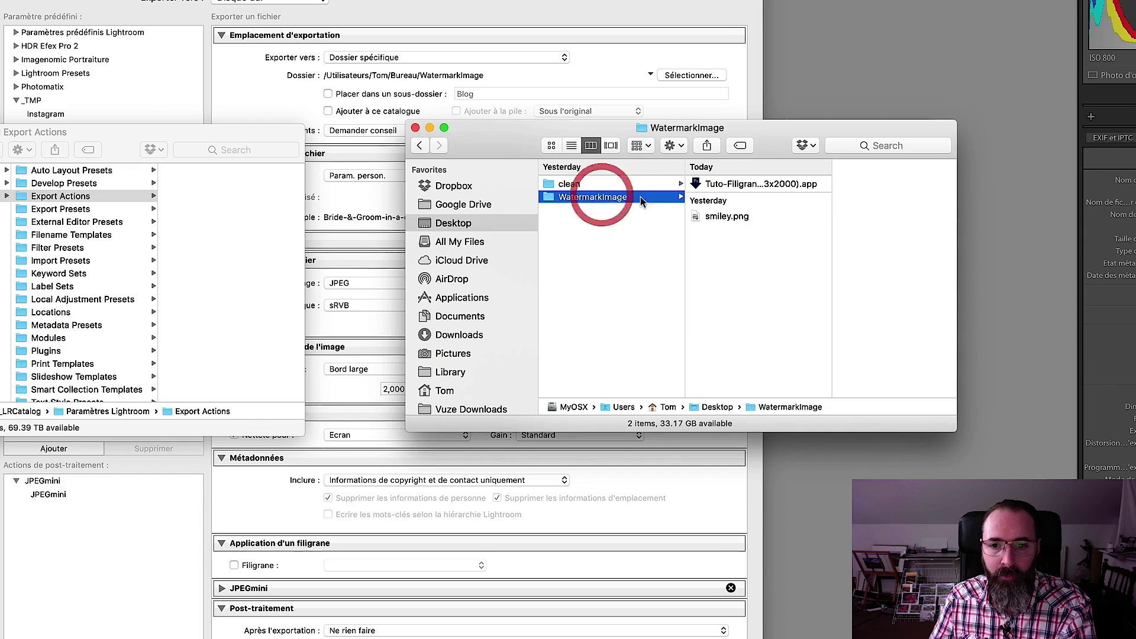
{"action": "left_click", "coordinate": [734, 184]}
{"action": "left_click_drag", "start_coordinate": [712, 186], "coordinate": [232, 245]}
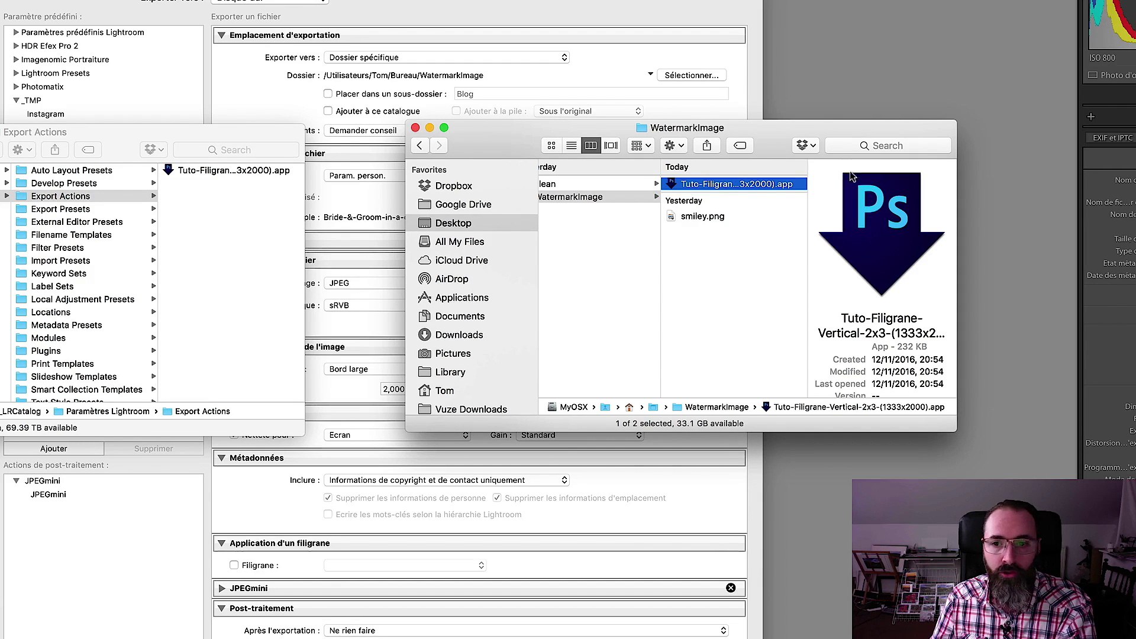
{"action": "left_click", "coordinate": [773, 131]}
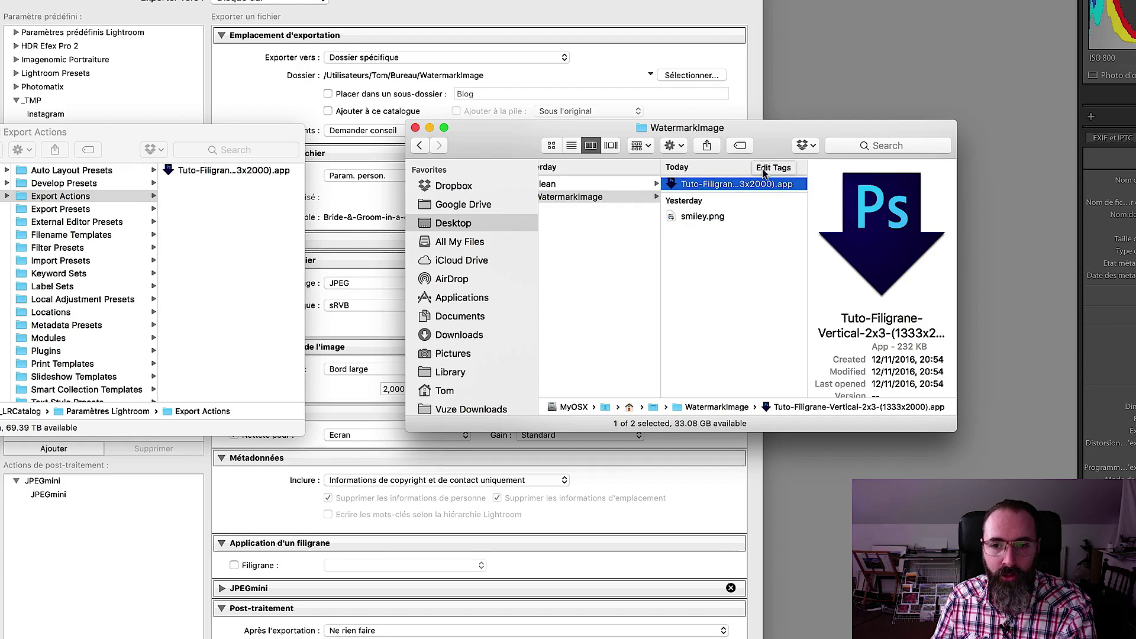
{"action": "key", "text": "super+BackSpace"}
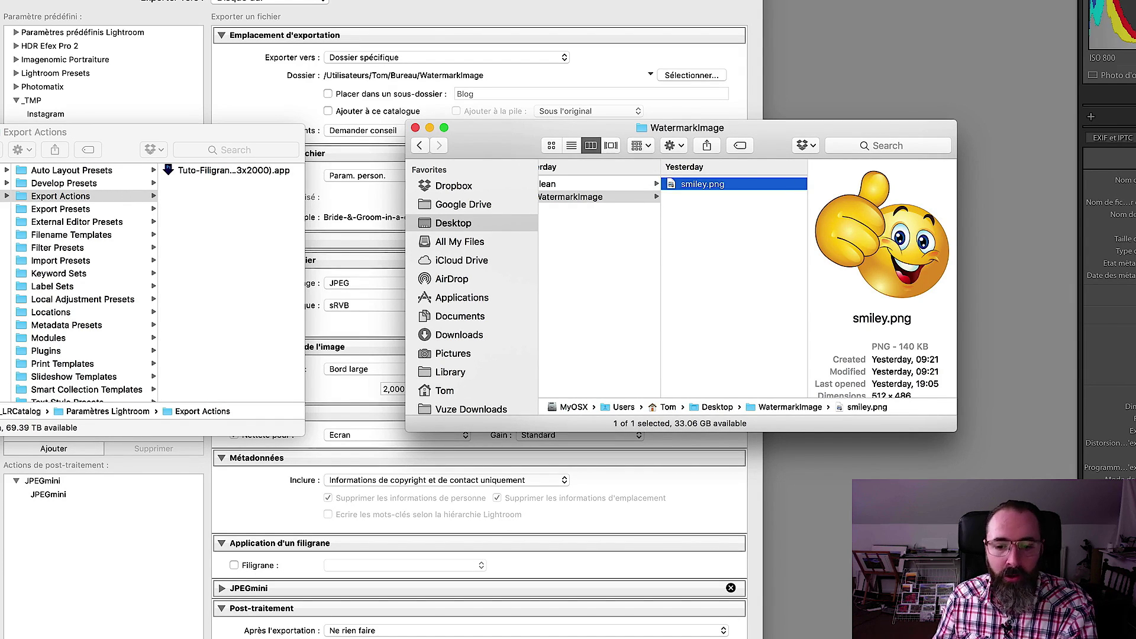
Return to Lightroom's export settings and set the after-export action to Tuto-Filigrane-Vertical-2x3-(1333x2000)
{"action": "left_click", "coordinate": [626, 563]}
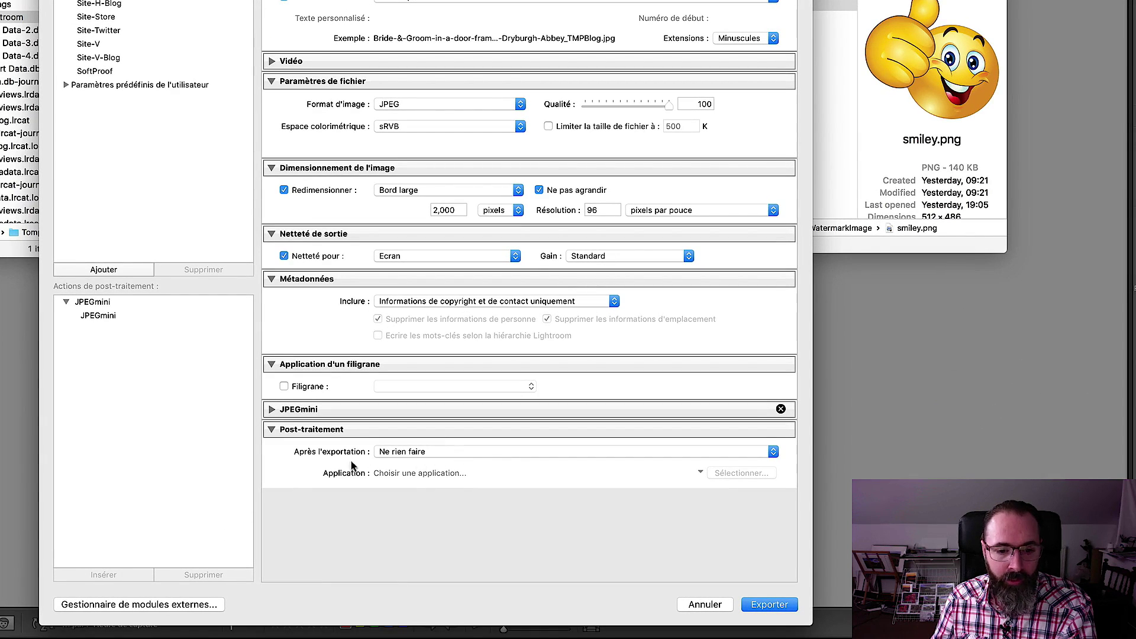
{"action": "left_click", "coordinate": [465, 453]}
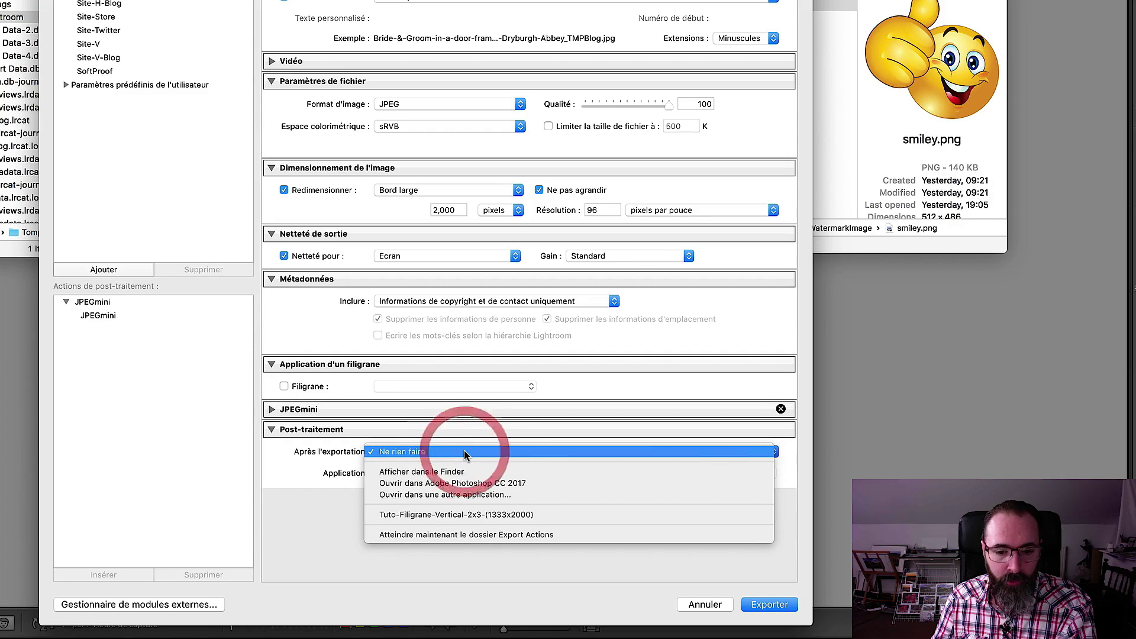
{"action": "left_click", "coordinate": [428, 516]}
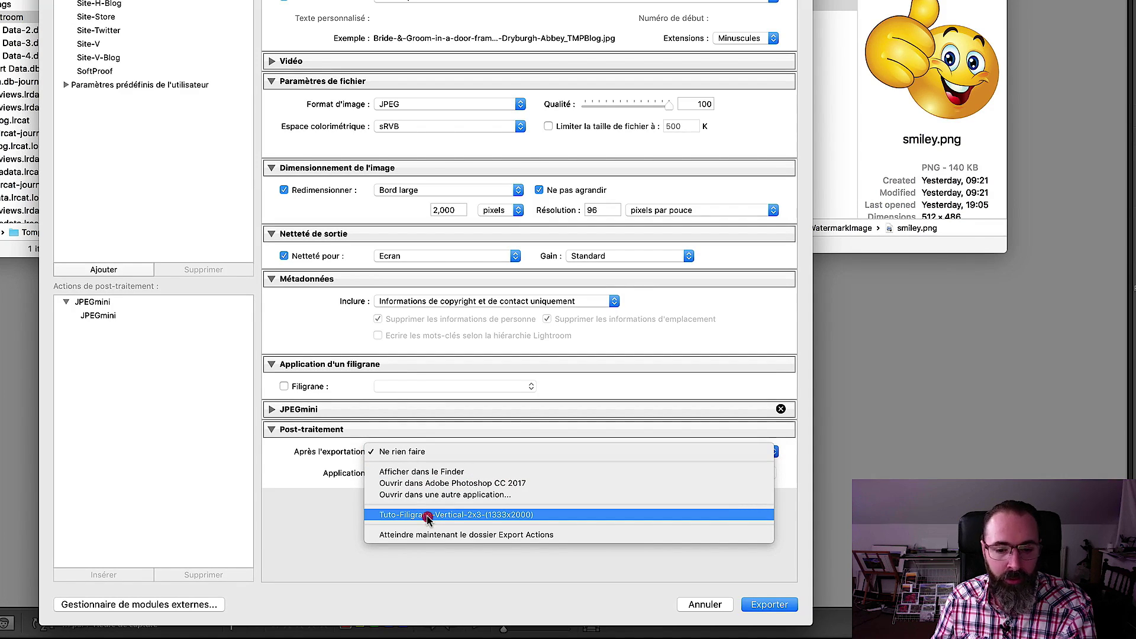
{"action": "left_click", "coordinate": [429, 515]}
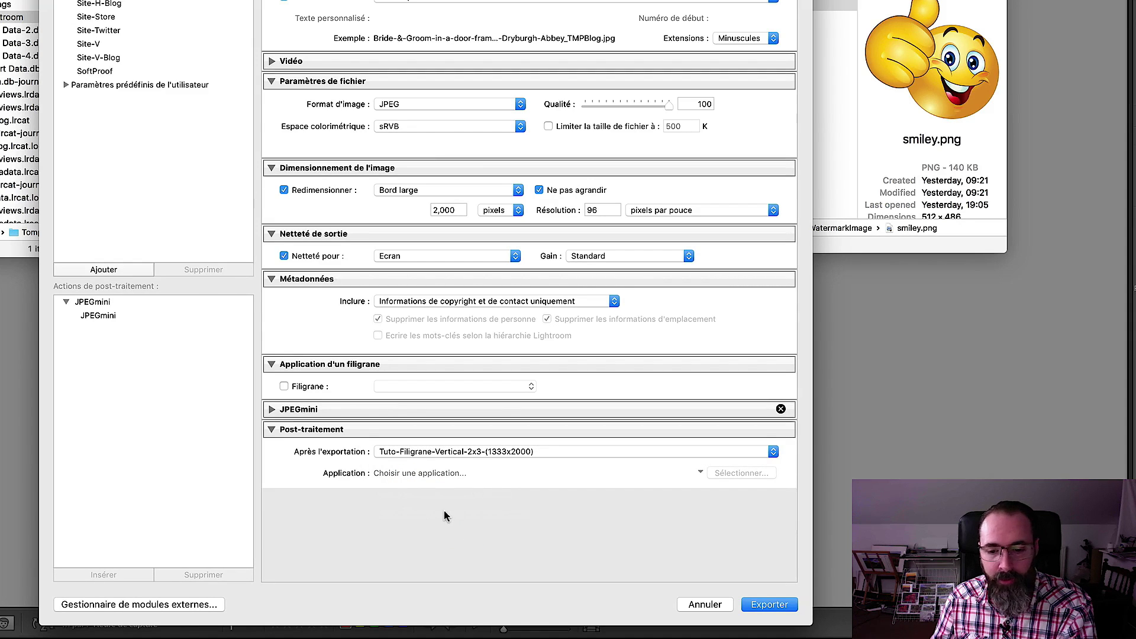
Export the photo with the droplet as post-processing, and check the resulting JPG in Finder's WatermarkImage folder
{"action": "key", "text": "super+Tab"}
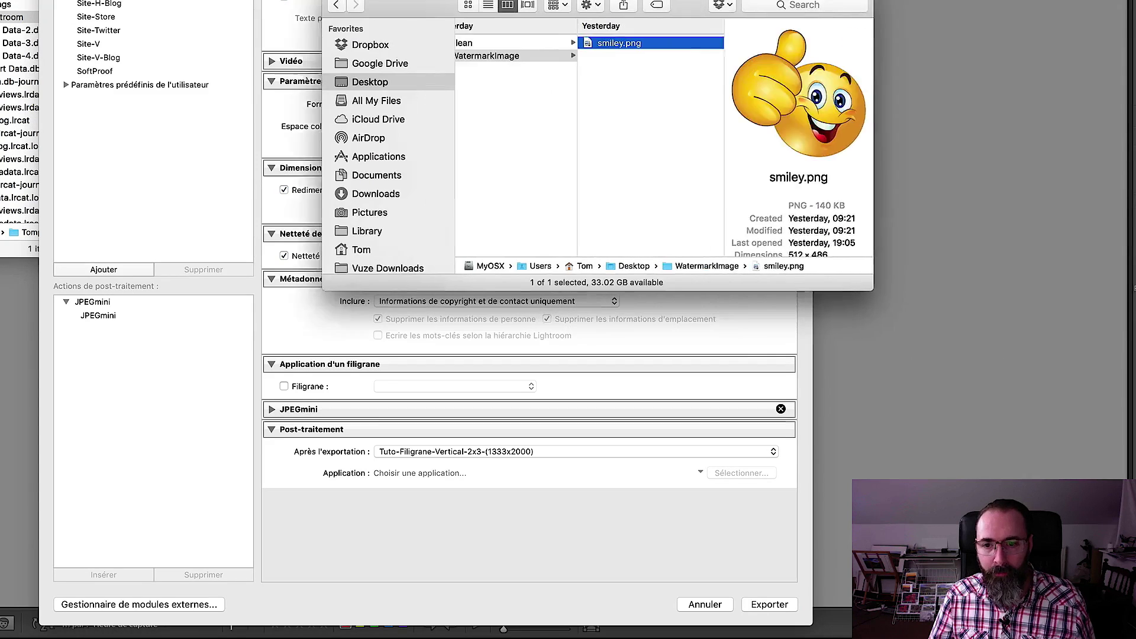
{"action": "double_click", "coordinate": [713, 284]}
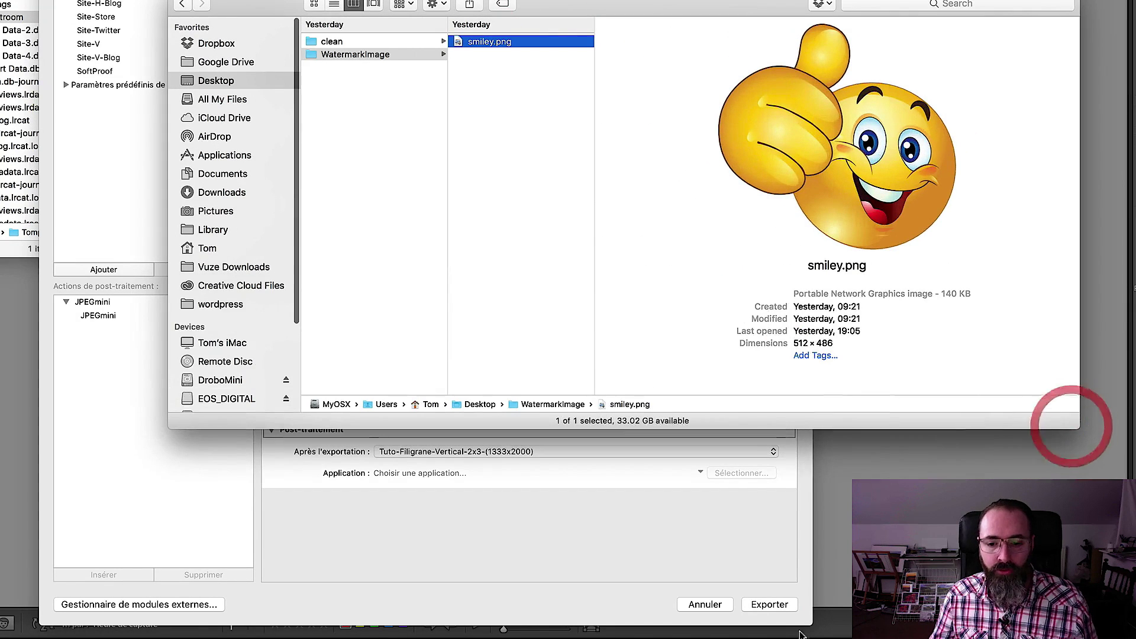
{"action": "left_click", "coordinate": [771, 605]}
{"action": "left_click", "coordinate": [771, 604]}
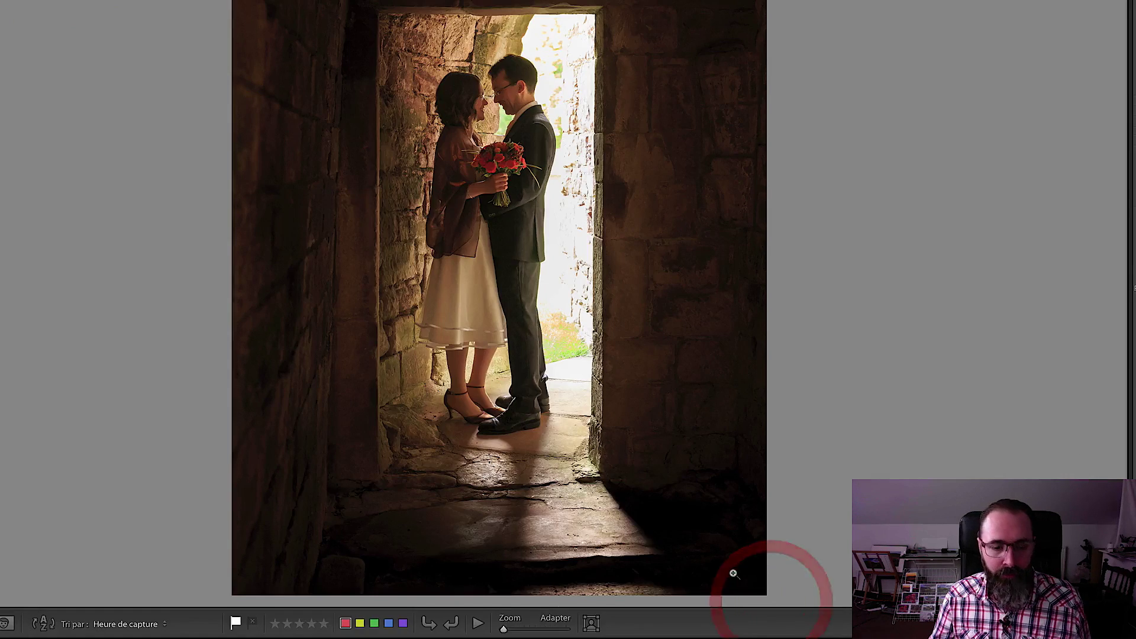
{"action": "key", "text": "super+Tab"}
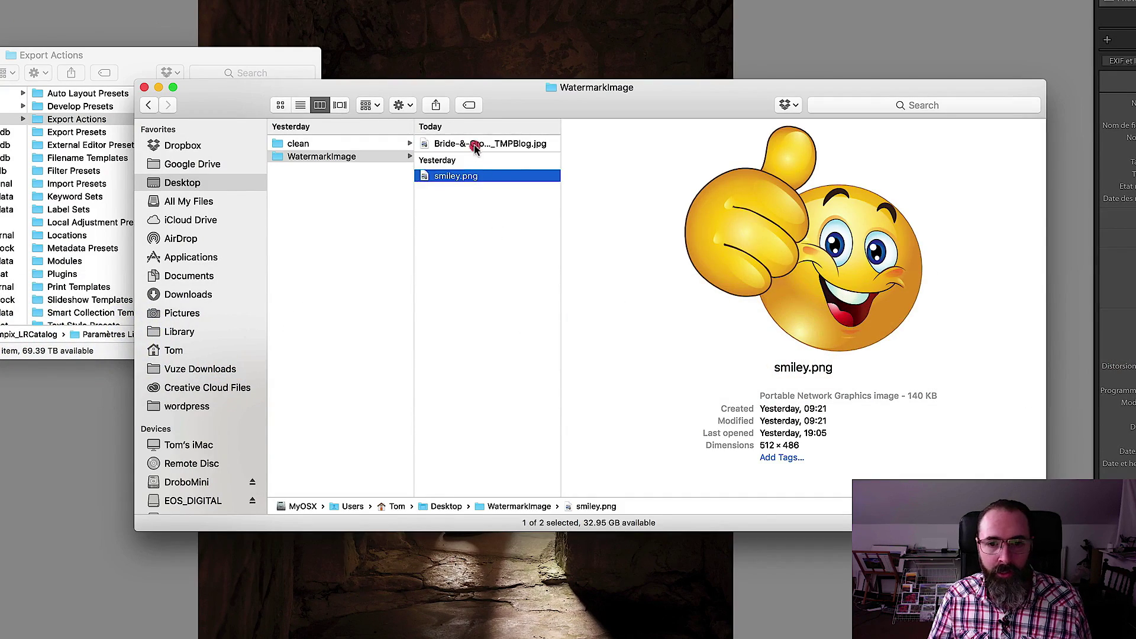
{"action": "left_click", "coordinate": [474, 145]}
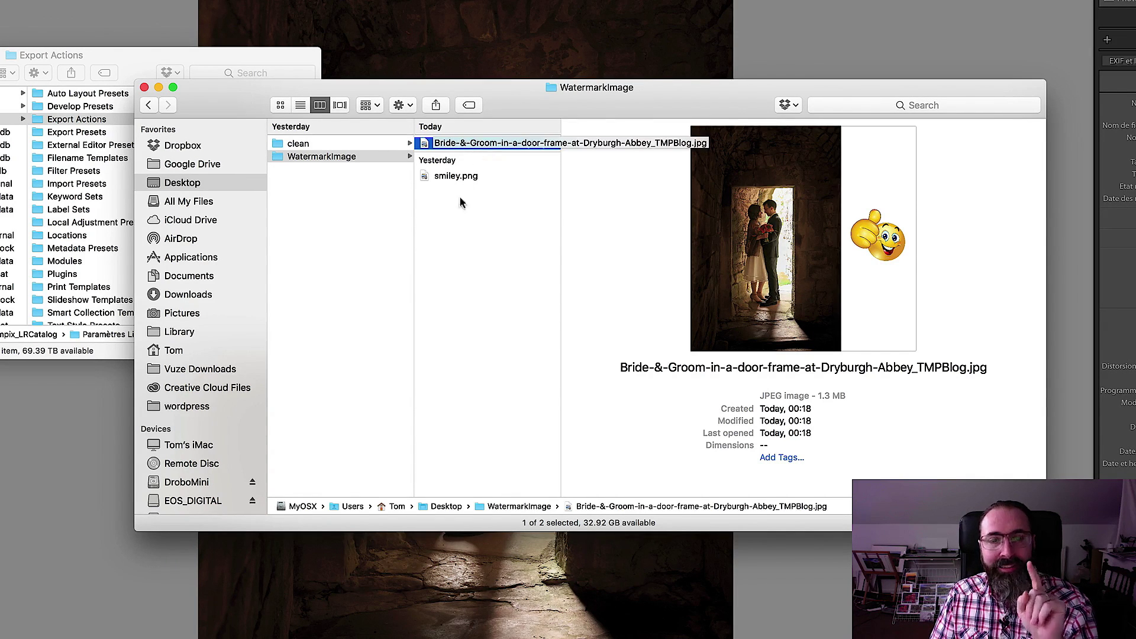
View the watermarked blog photo in Safari, then in Photoshop examine TMPActions' Watermark-for-Vertical-1333x2000 and Watermark-for-Vertical-1600x2000 actions
{"action": "left_click", "coordinate": [140, 58]}
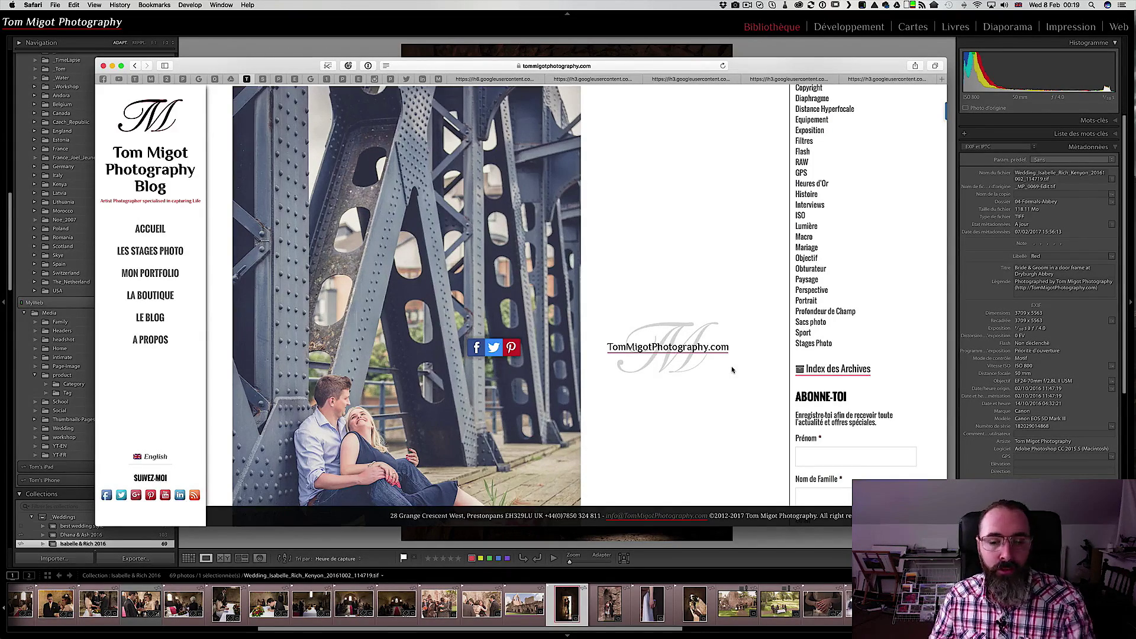
{"action": "key", "text": "super+Tab"}
{"action": "key", "text": "super+Tab"}
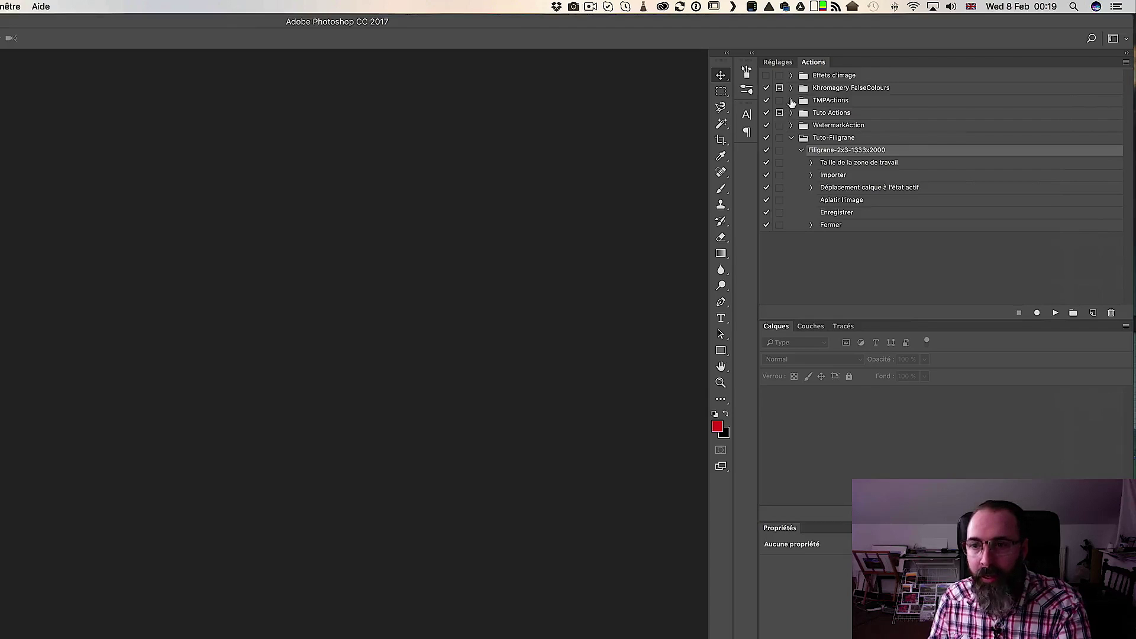
{"action": "left_click", "coordinate": [791, 101]}
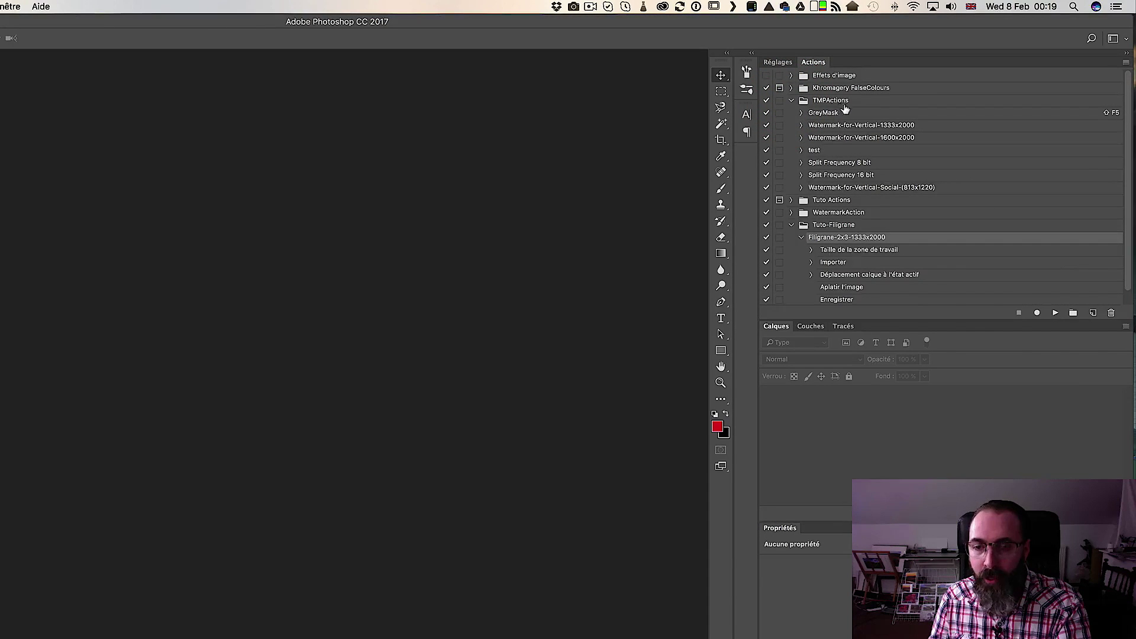
{"action": "left_click", "coordinate": [929, 125]}
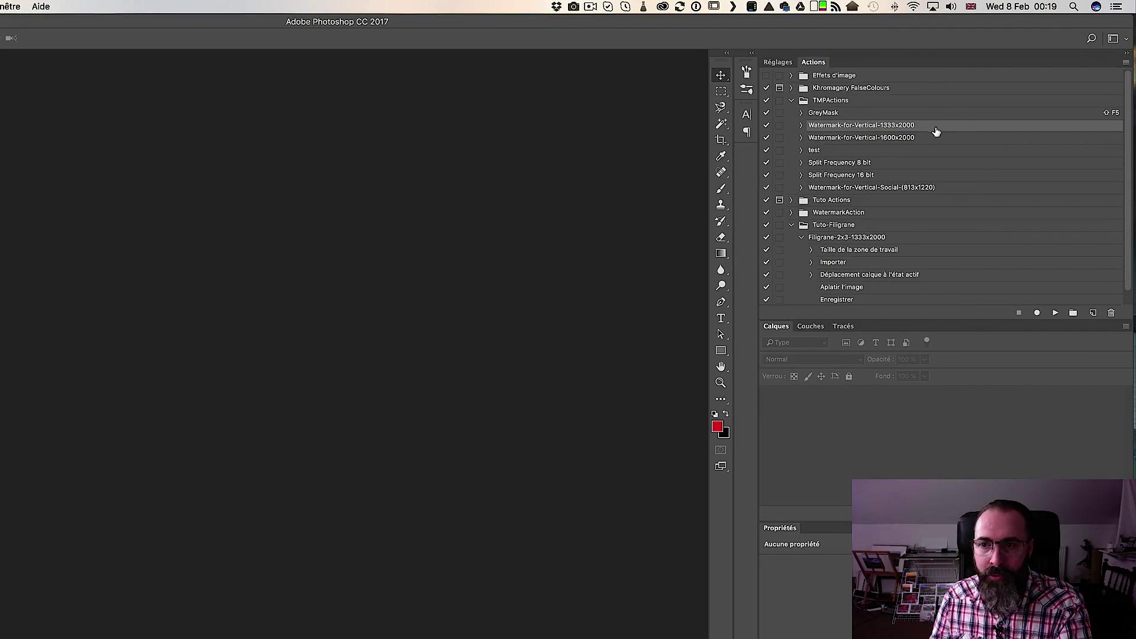
{"action": "left_click", "coordinate": [889, 144]}
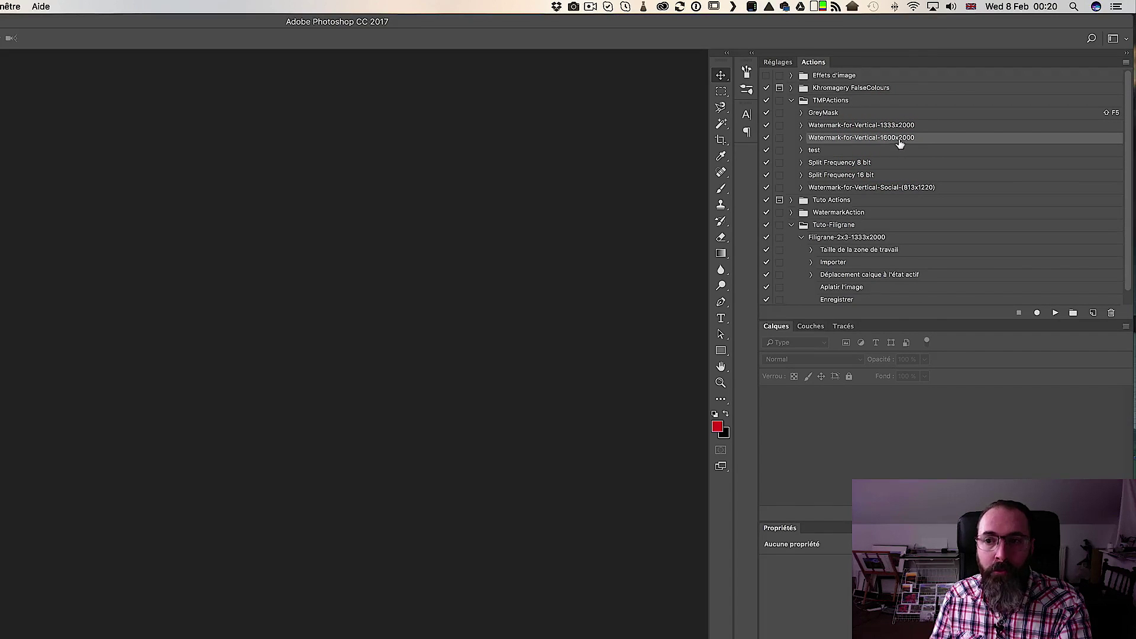